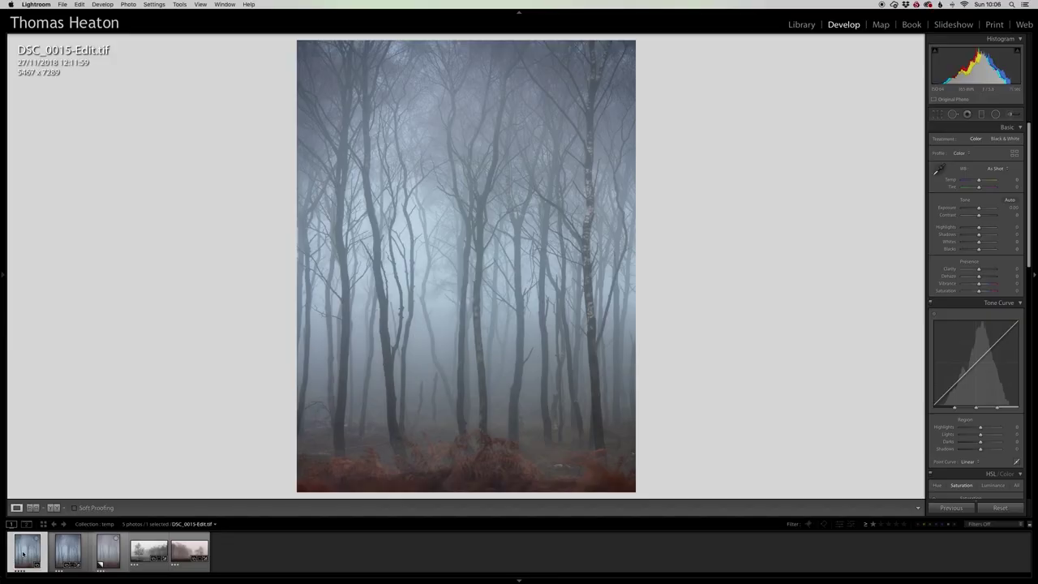
Step from the black-and-white DSC_0023 birch photo to the warm-toned foggy DSC_0026.NEF.
left_click(146, 554)
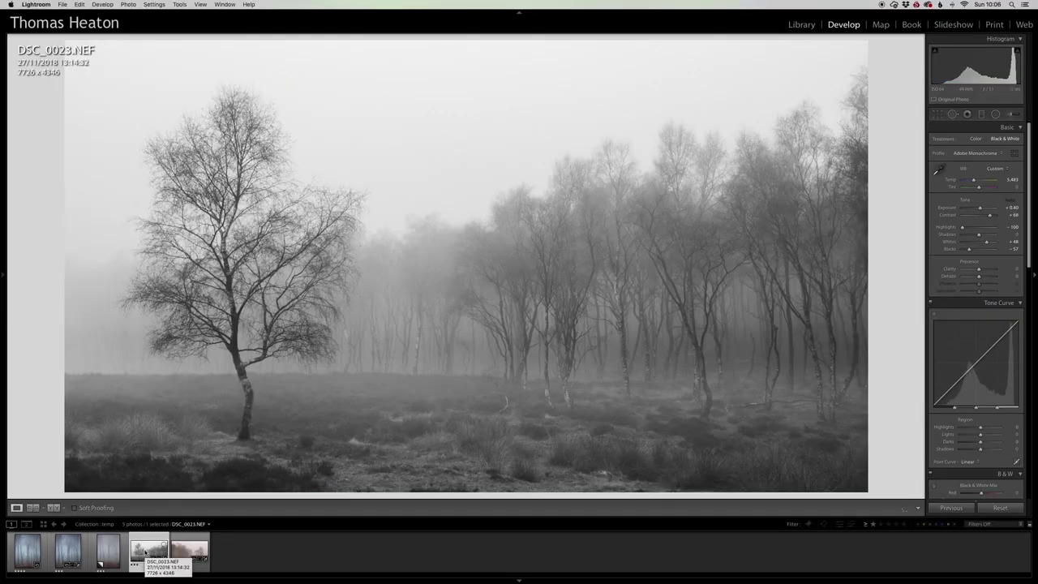
key("Right")
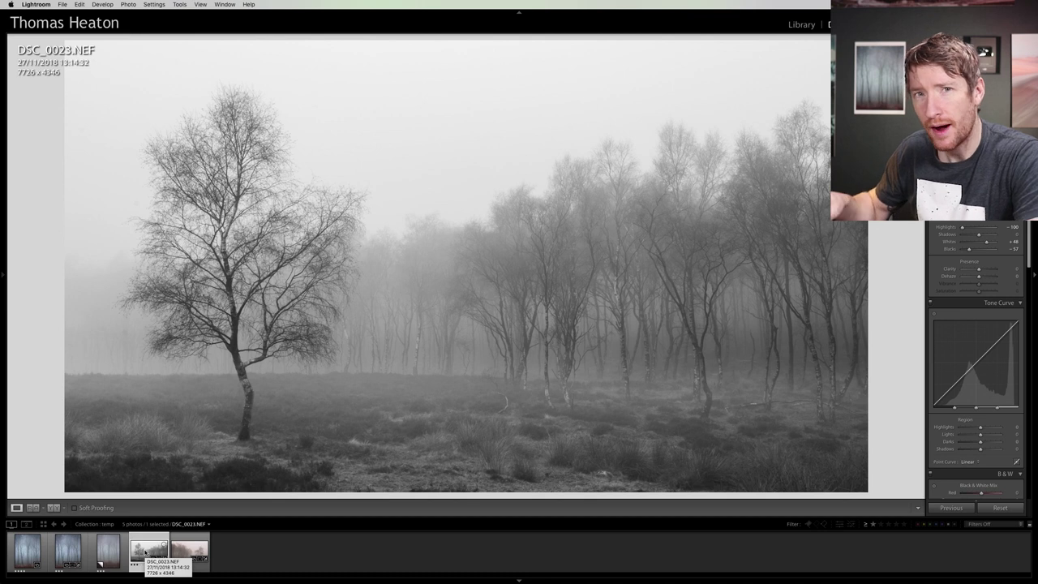
mouse_move(159, 581)
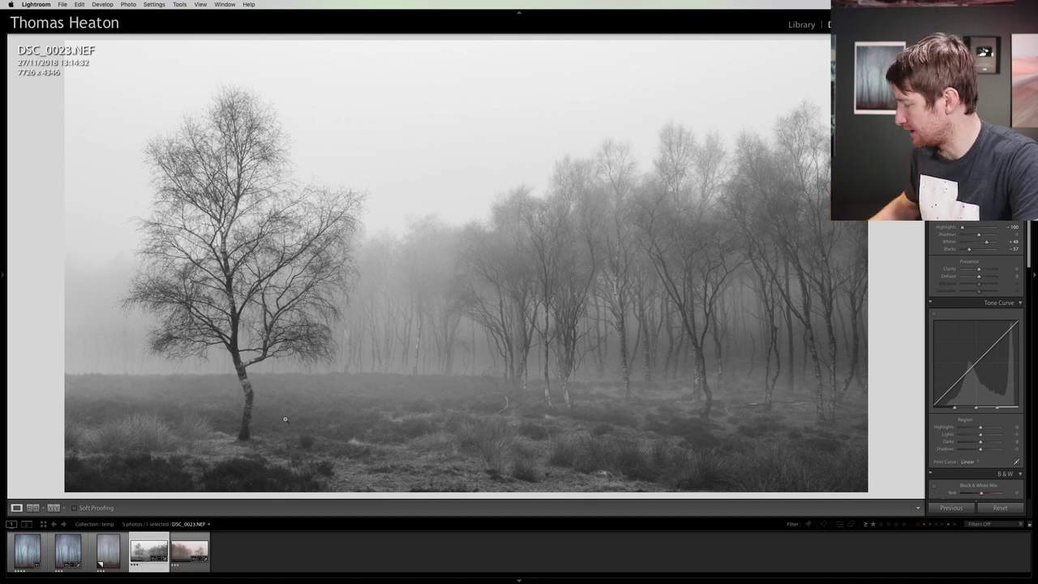
key("Right")
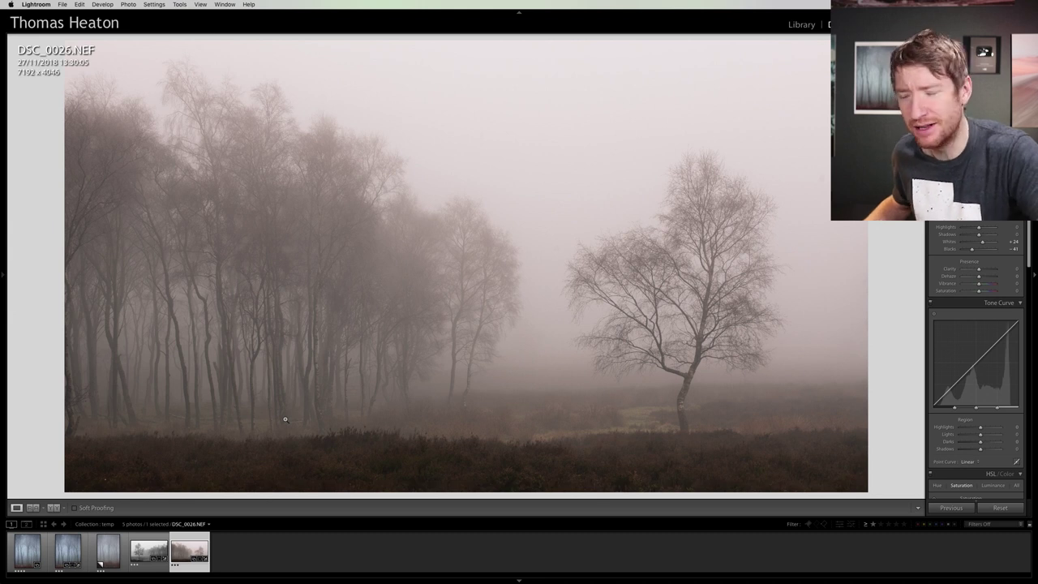
Flip between DSC_0023 and DSC_0026 to compare the original against the warm-toned edit.
key("Left")
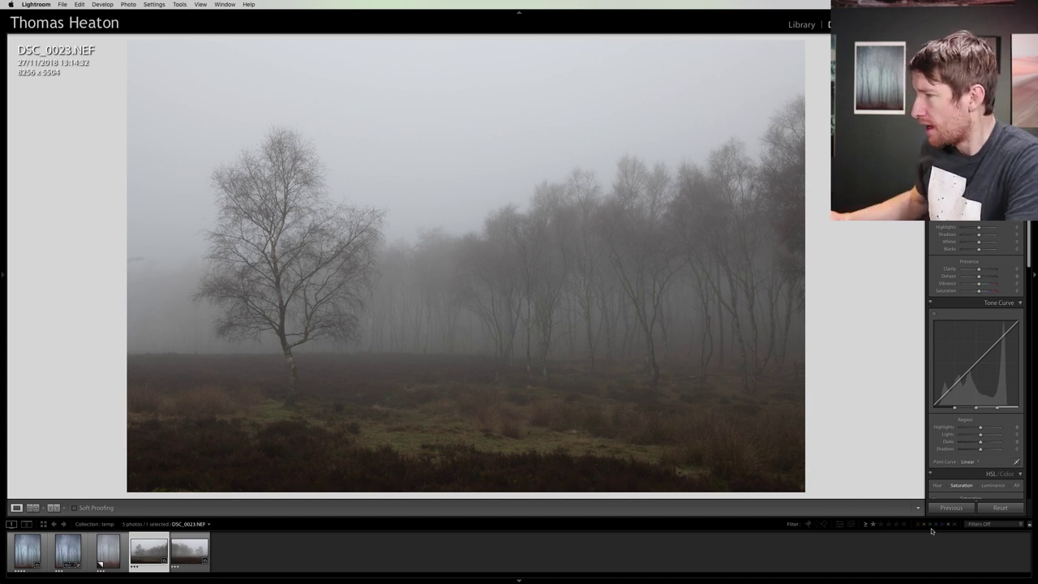
key("Right")
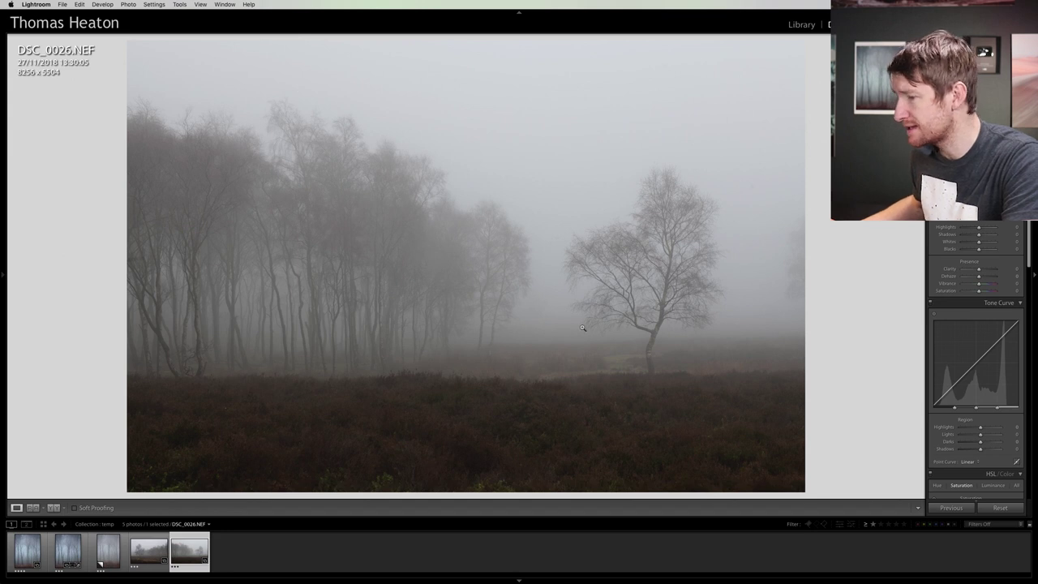
key("Left")
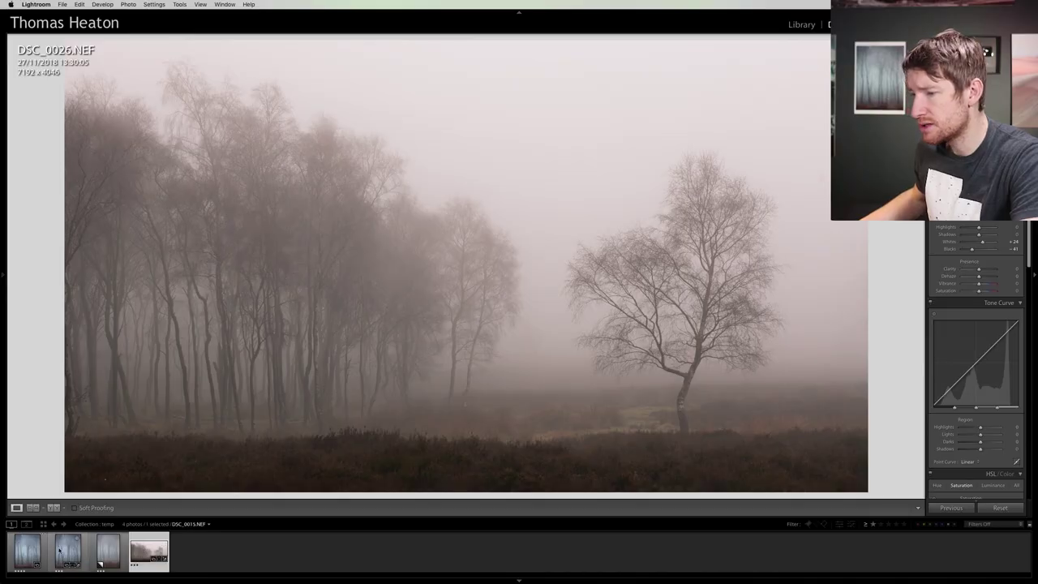
Compare DSC_0015-Edit.tif, DSC_0026 and the Copy 1 virtual copy, ending on raw DSC_0015.NEF.
left_click(34, 551)
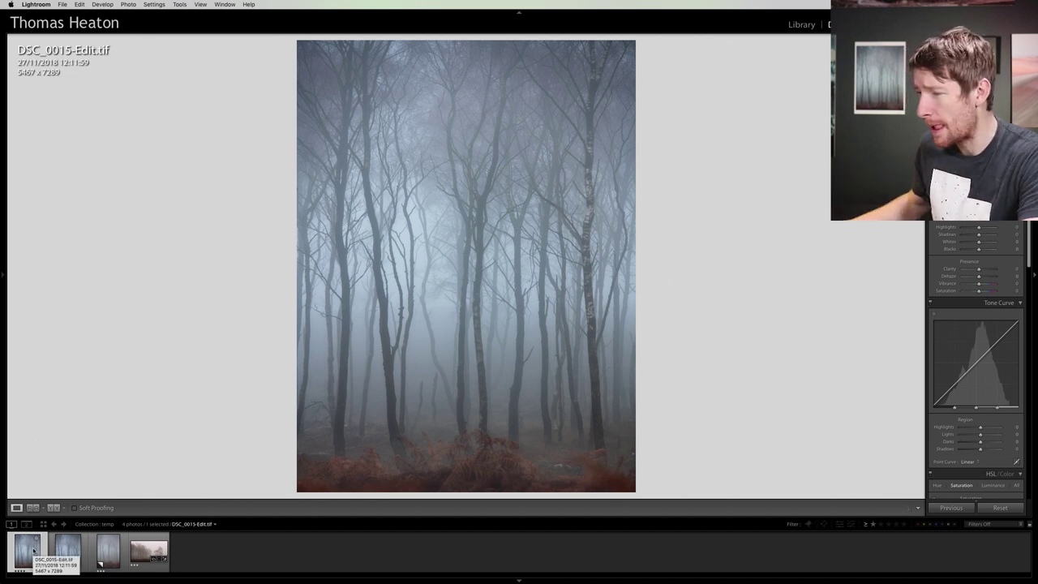
left_click(138, 553)
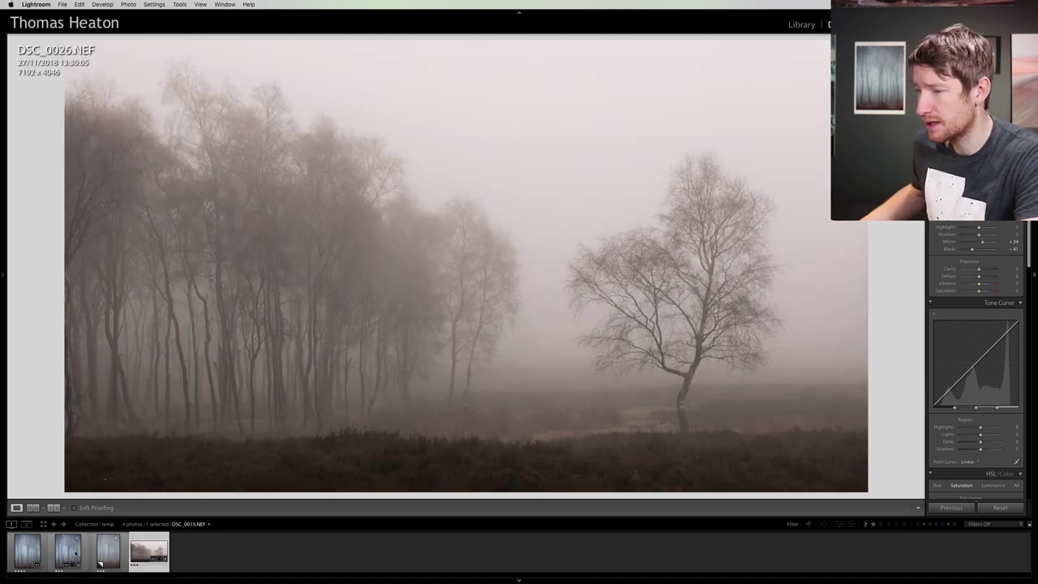
left_click(35, 552)
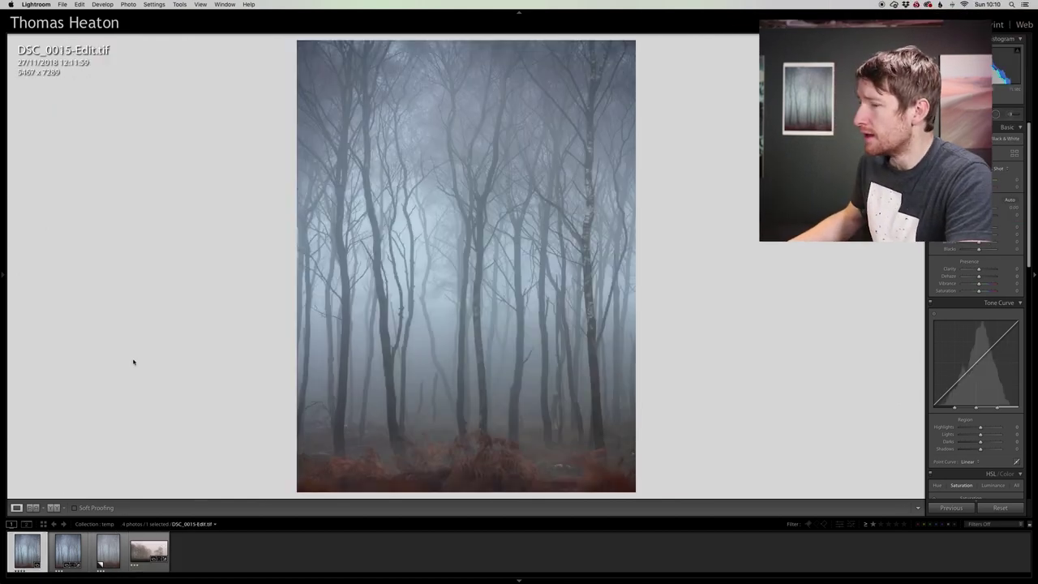
left_click(104, 549)
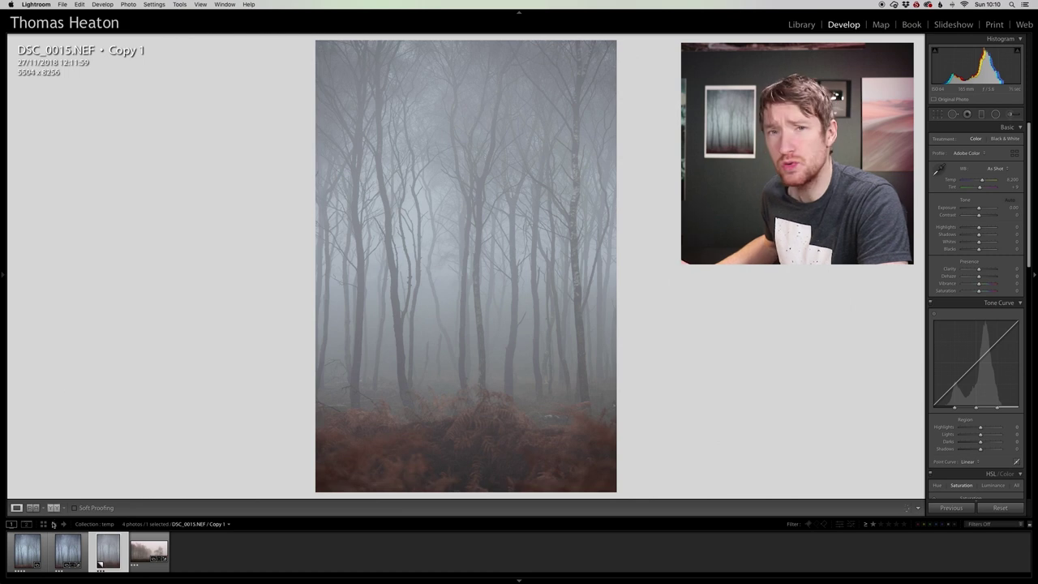
left_click(16, 553)
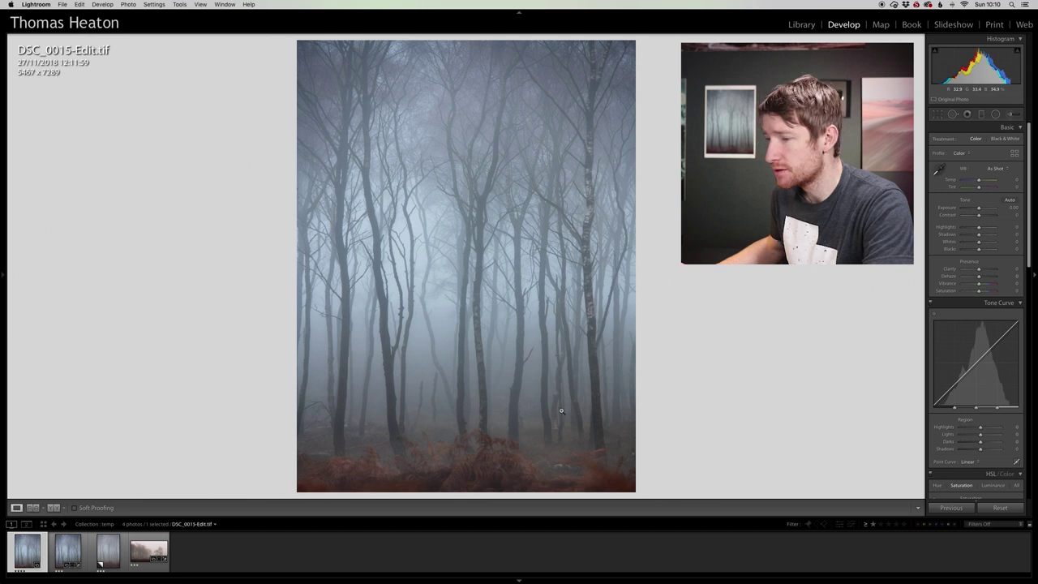
left_click(56, 555)
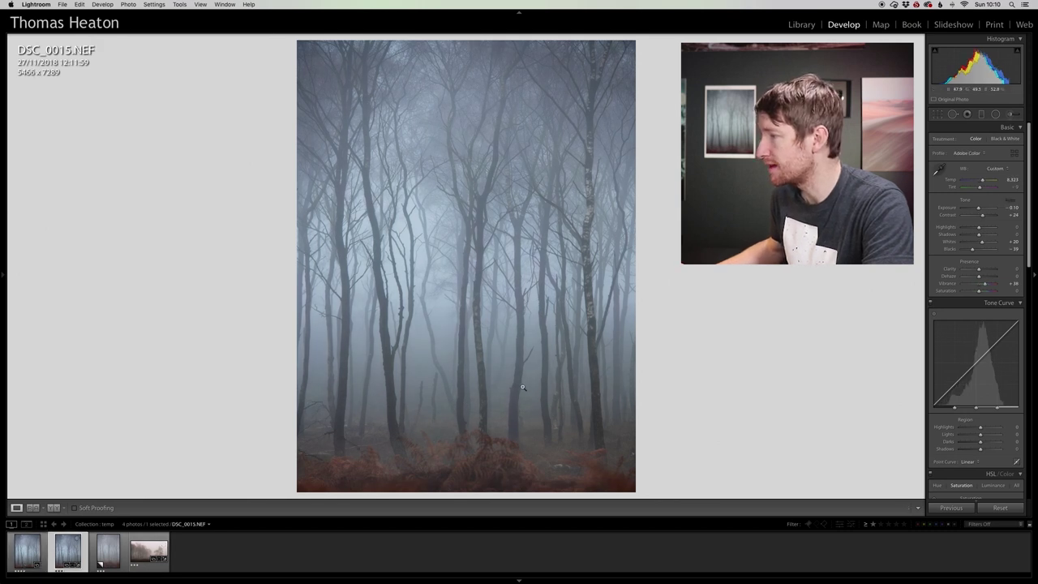
left_click(572, 399)
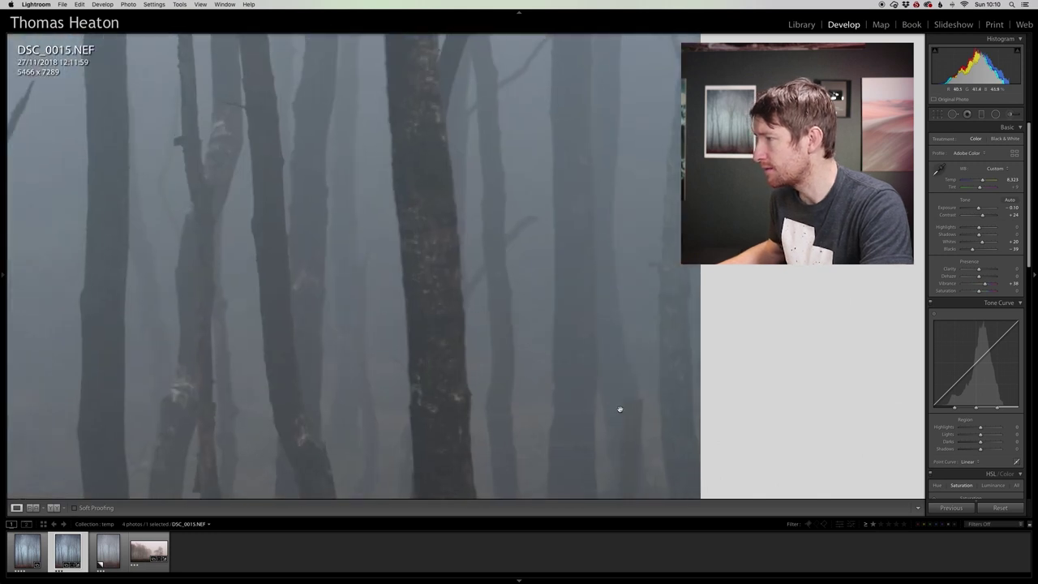
left_click_drag(619, 410, 580, 298)
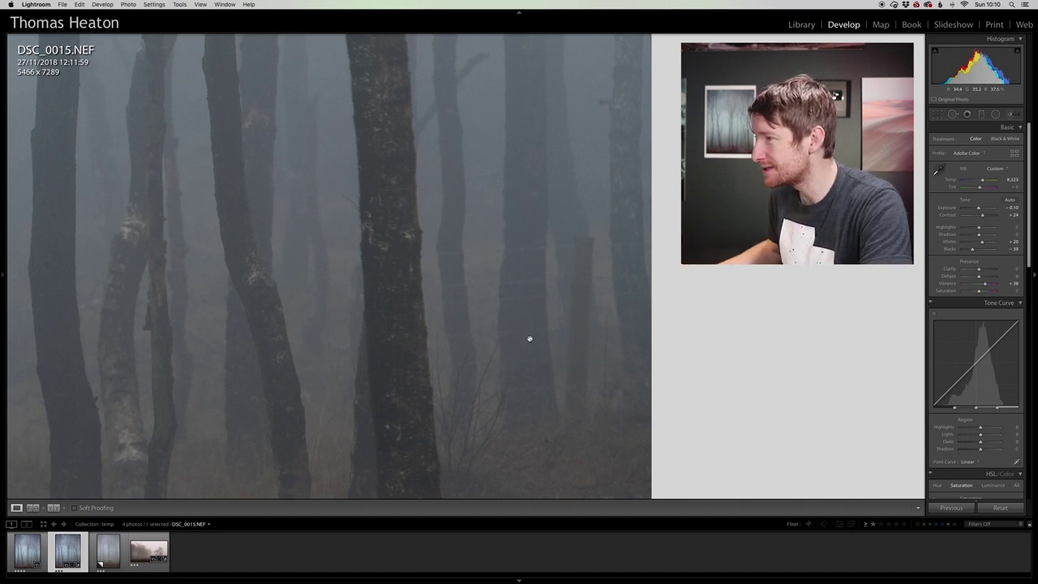
key("super+equal")
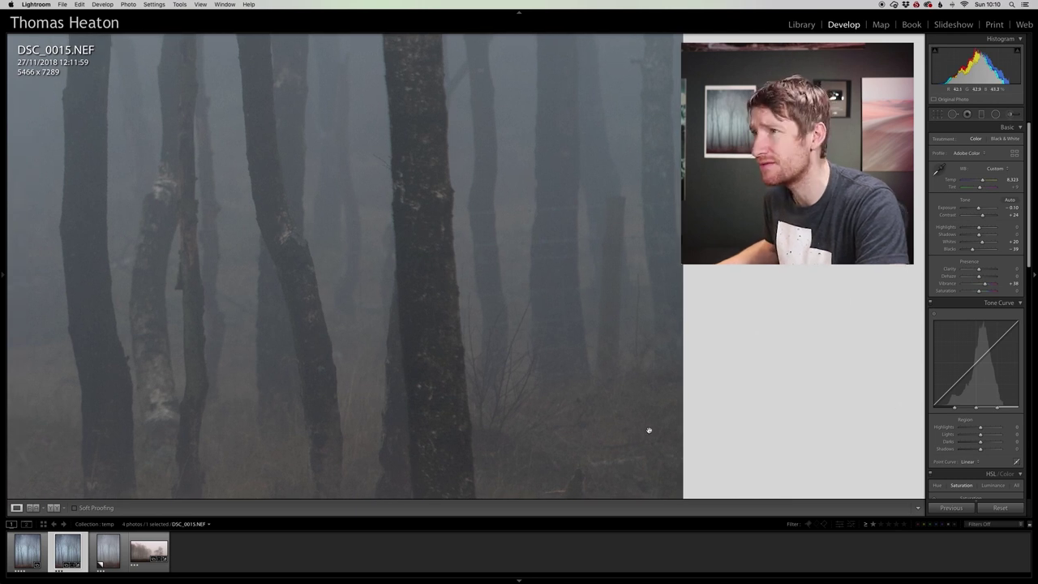
left_click_drag(556, 403, 475, 352)
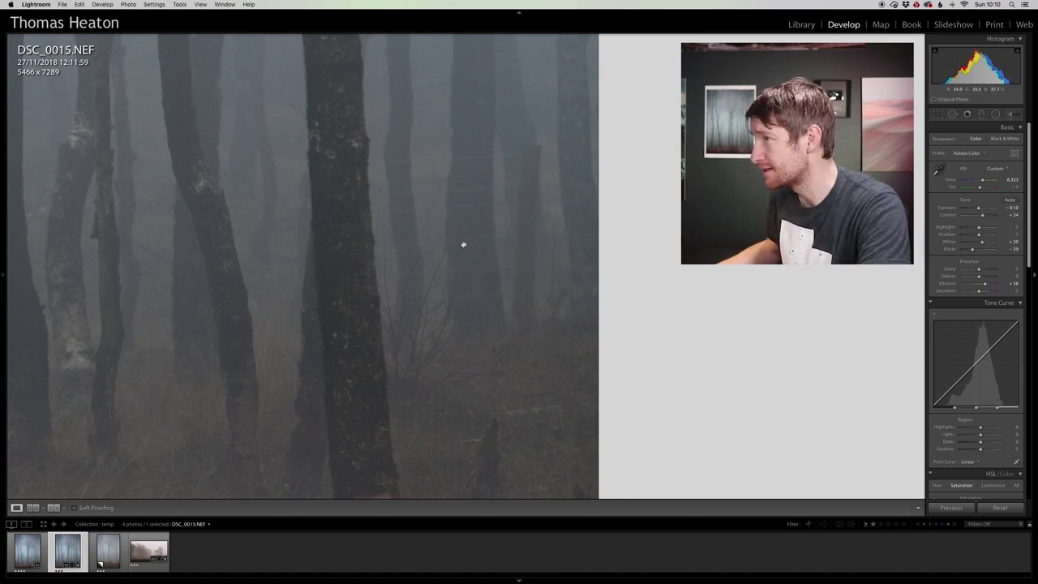
left_click_drag(424, 227, 436, 225)
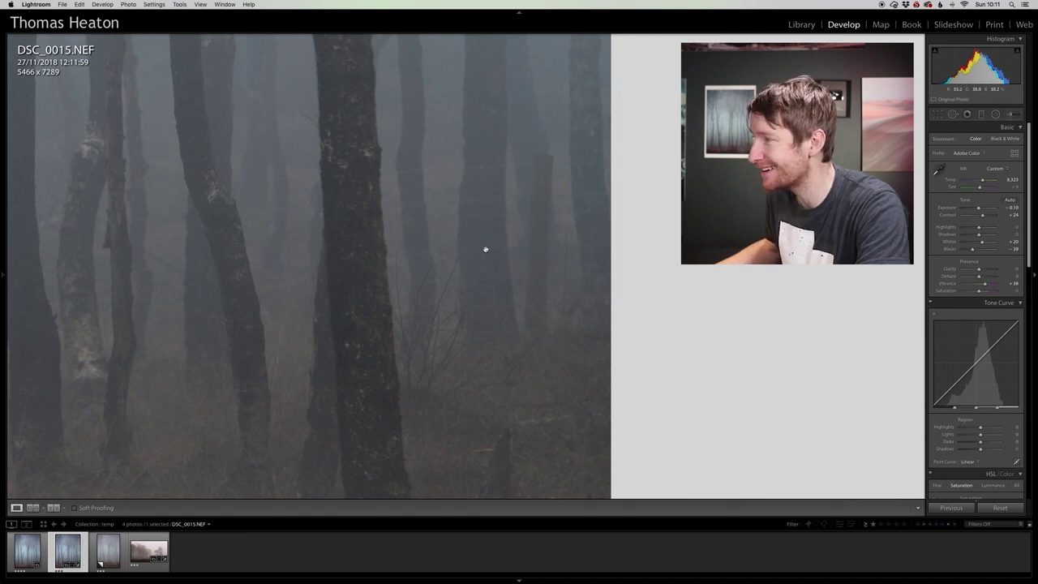
left_click_drag(457, 222, 531, 222)
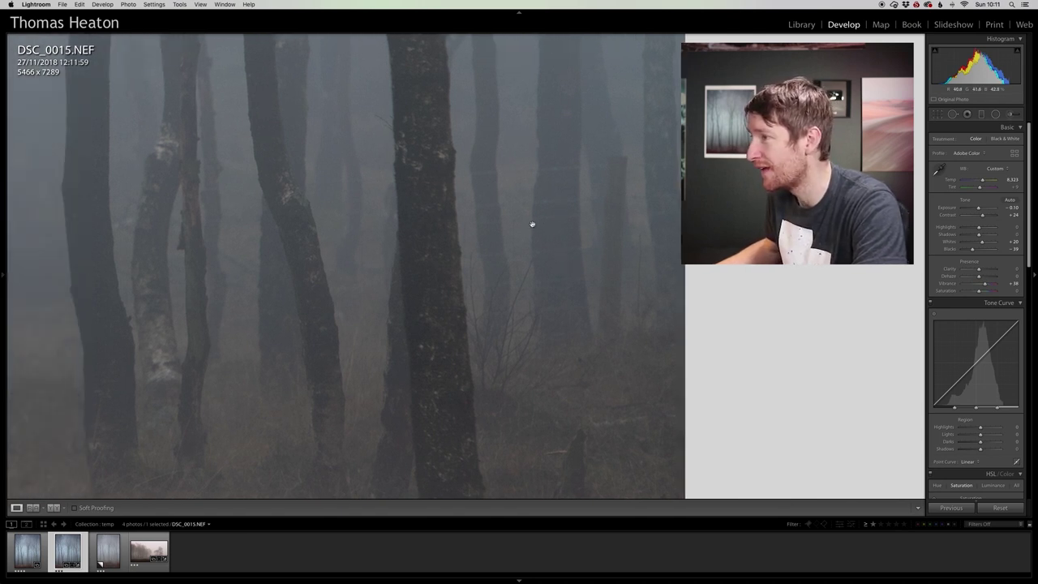
left_click_drag(396, 234, 608, 233)
left_click_drag(432, 235, 584, 227)
left_click_drag(465, 232, 577, 223)
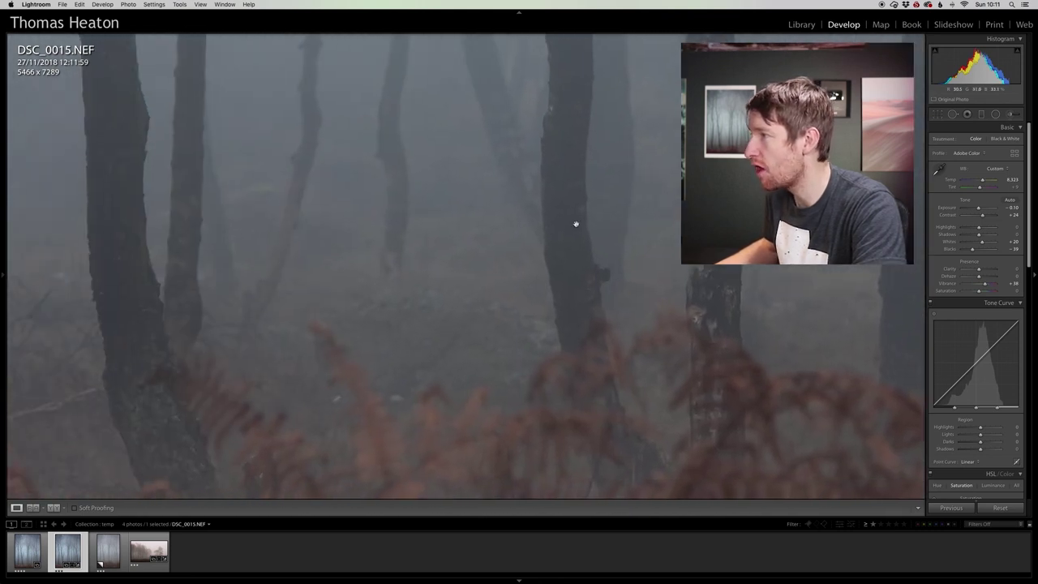
left_click_drag(279, 251, 218, 267)
left_click_drag(354, 268, 327, 268)
Inspect the edited DSC_0015-Edit.tif trunks up close, then return to the full view.
left_click(327, 269)
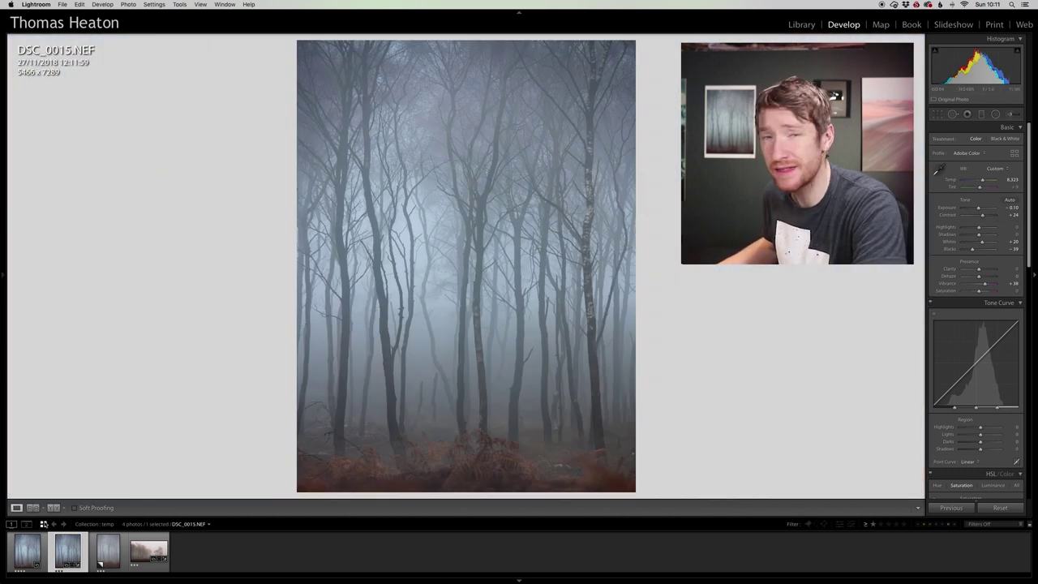
left_click(27, 551)
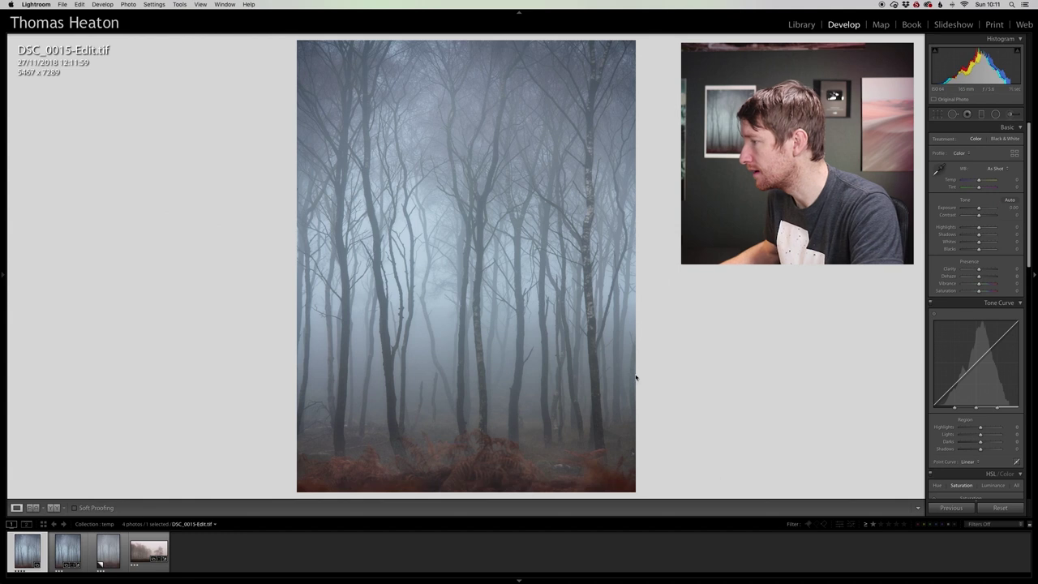
left_click(610, 403)
left_click_drag(614, 397, 594, 327)
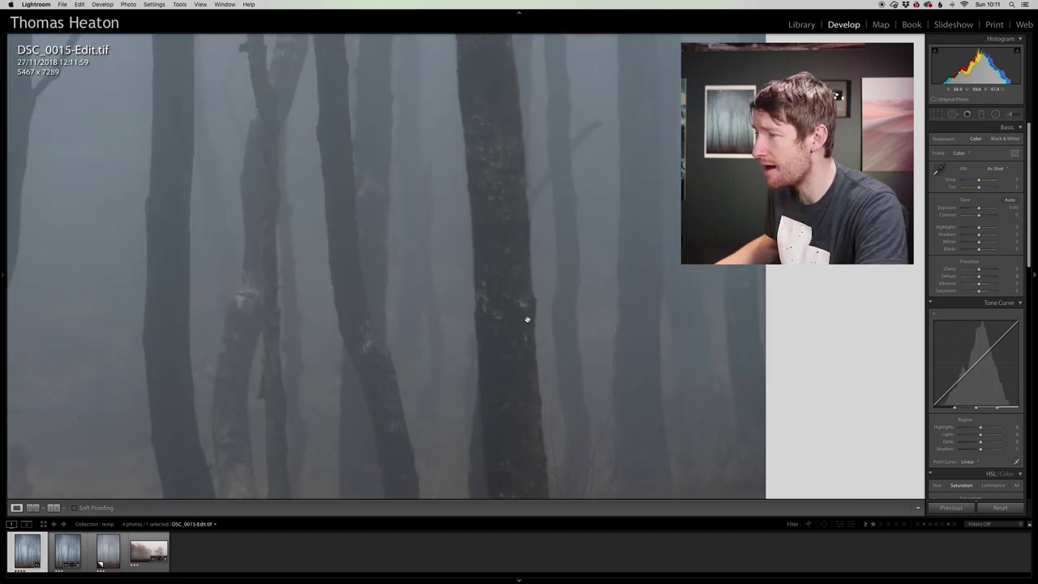
left_click(622, 278)
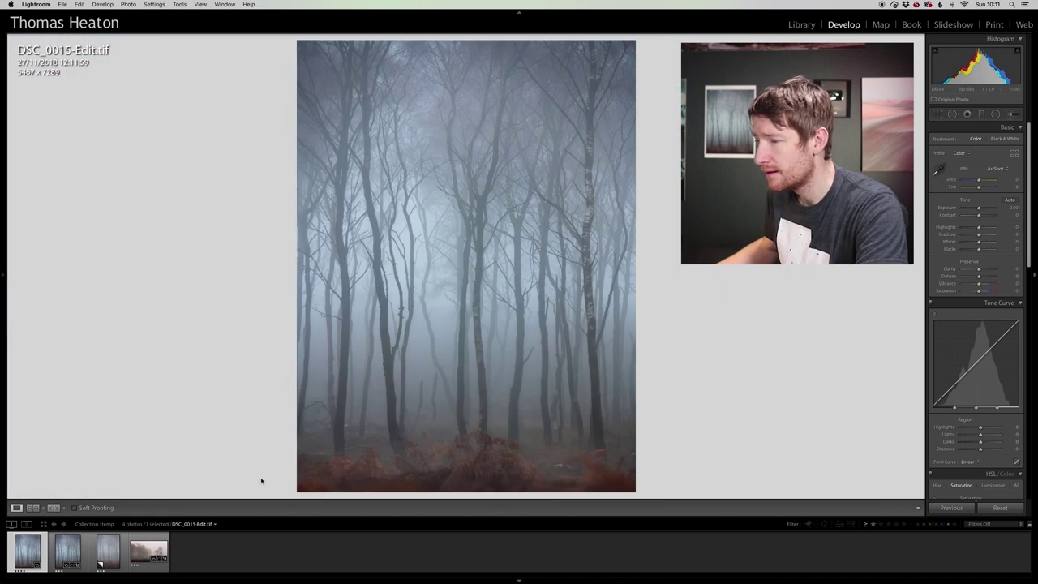
Return to raw DSC_0015.NEF and check the ferns at 1:1.
left_click(71, 566)
left_click(343, 441)
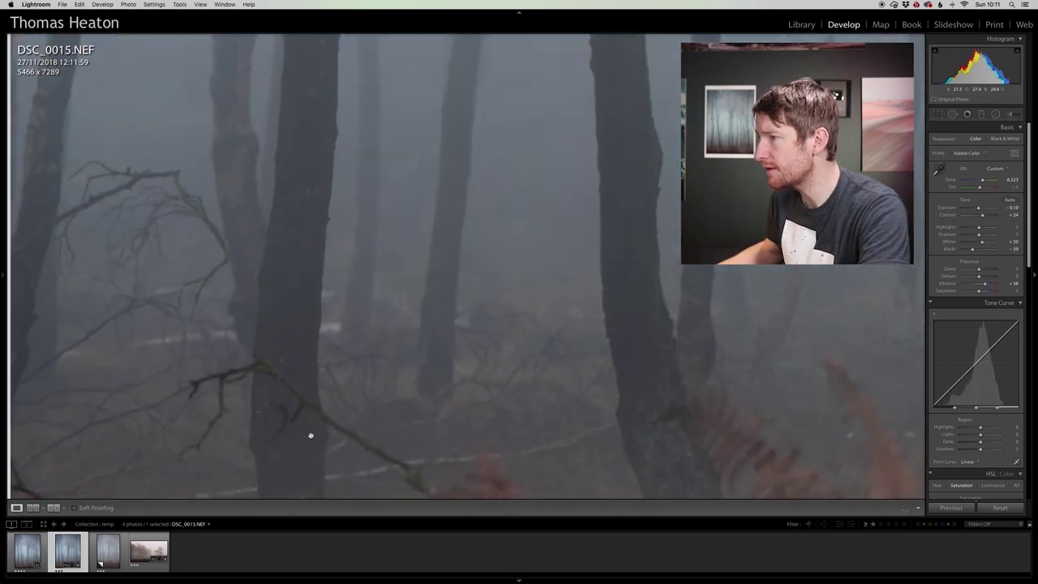
left_click_drag(309, 433, 262, 254)
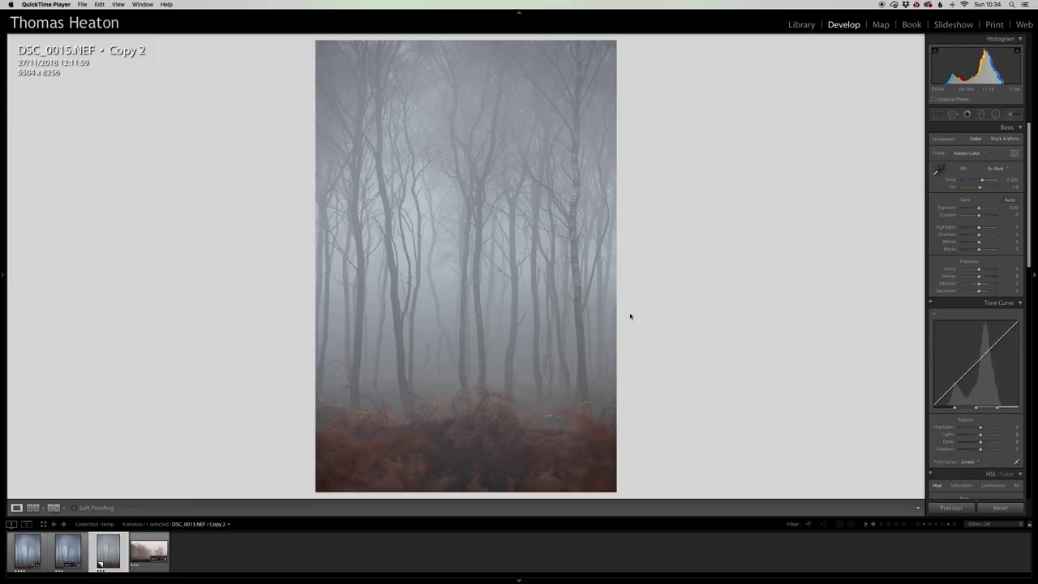
Crop the photo to a 4 x 5 aspect ratio and apply it.
left_click(940, 115)
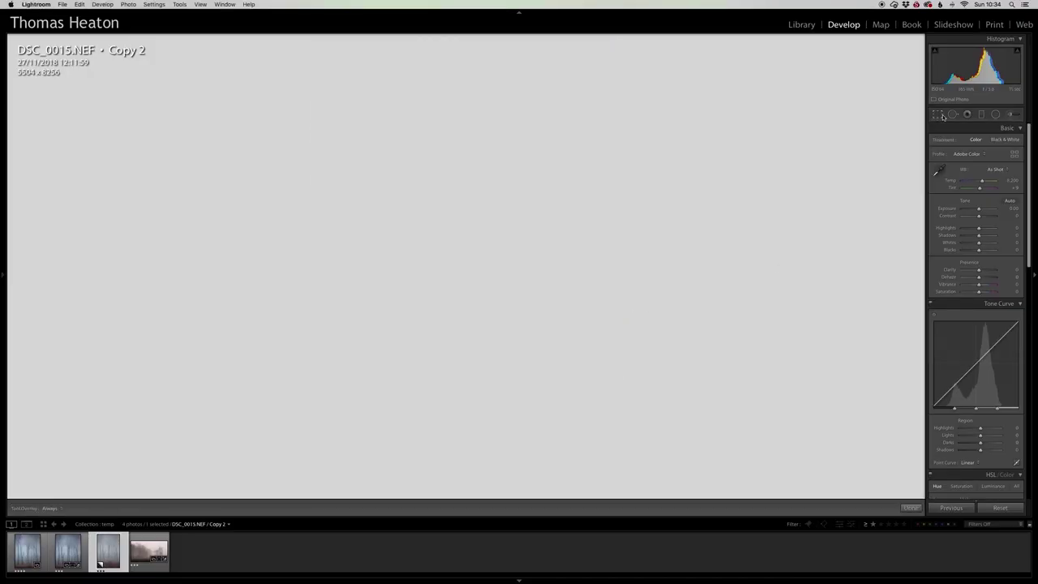
left_click(991, 142)
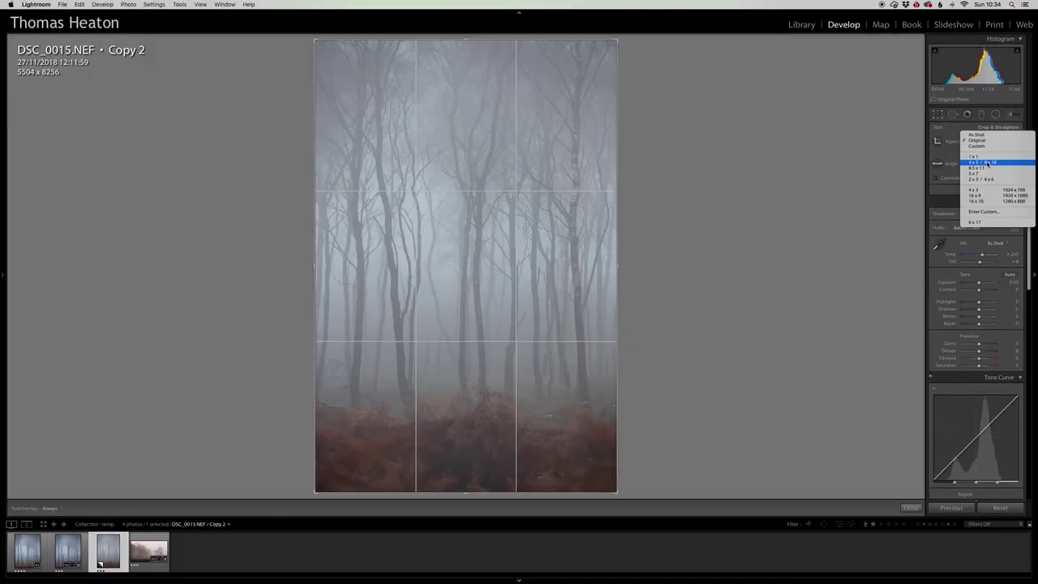
left_click(989, 167)
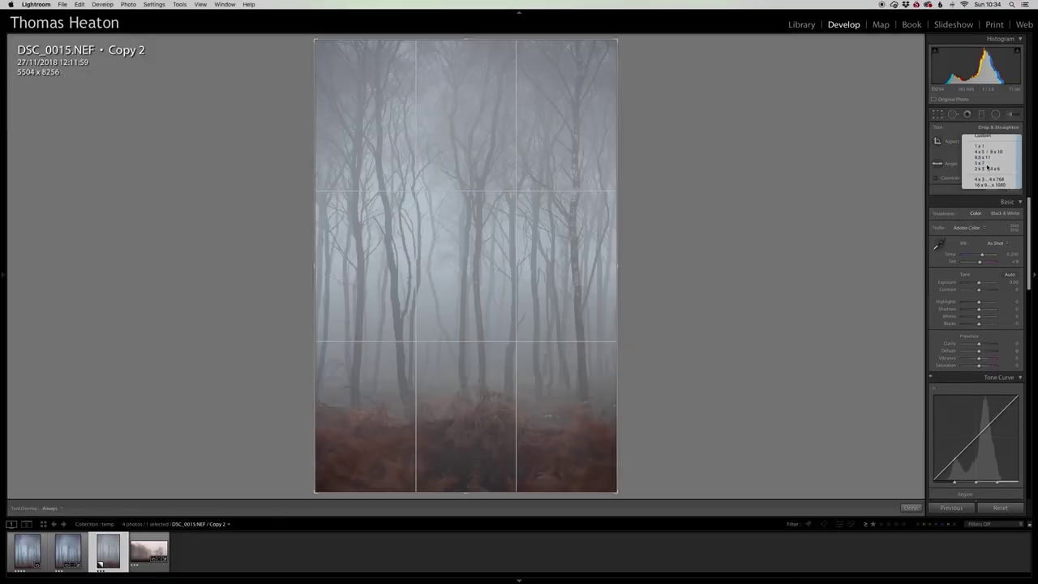
double_click(539, 195)
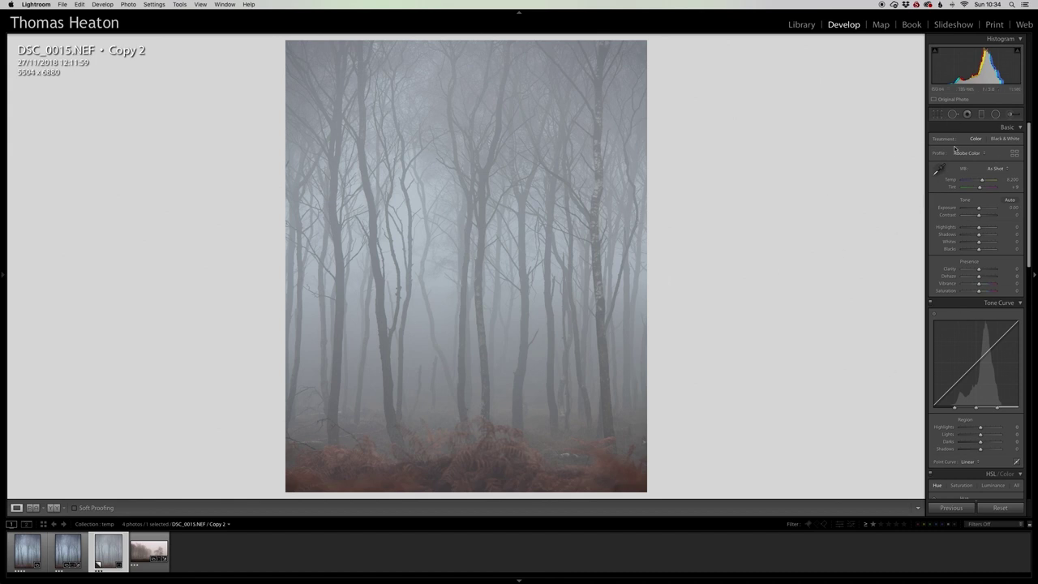
Re-crop to 4 x 3 at full width, giving 5436 x 7248.
left_click(939, 115)
left_click(992, 143)
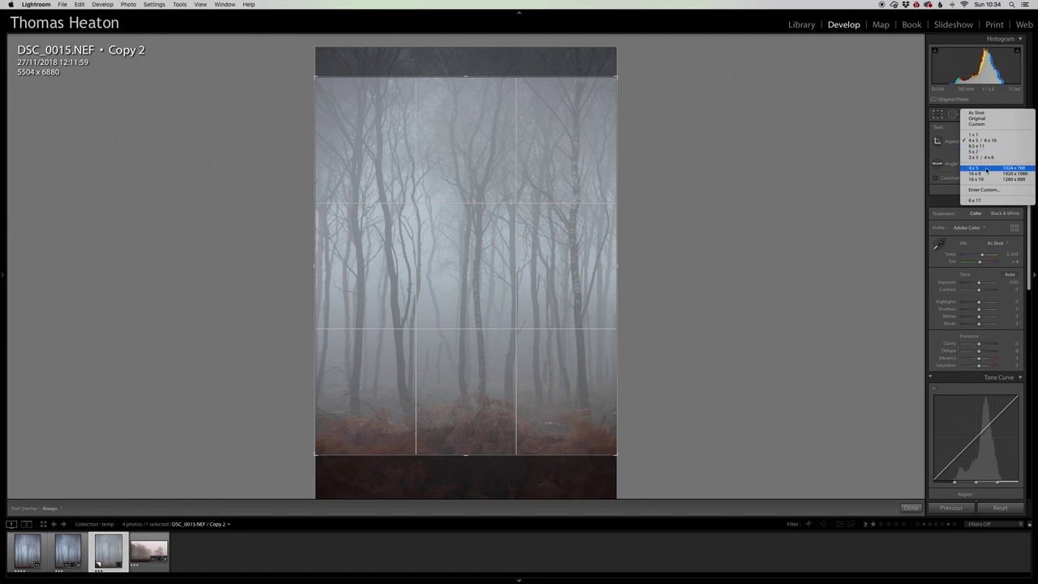
left_click(987, 168)
left_click_drag(465, 78, 466, 66)
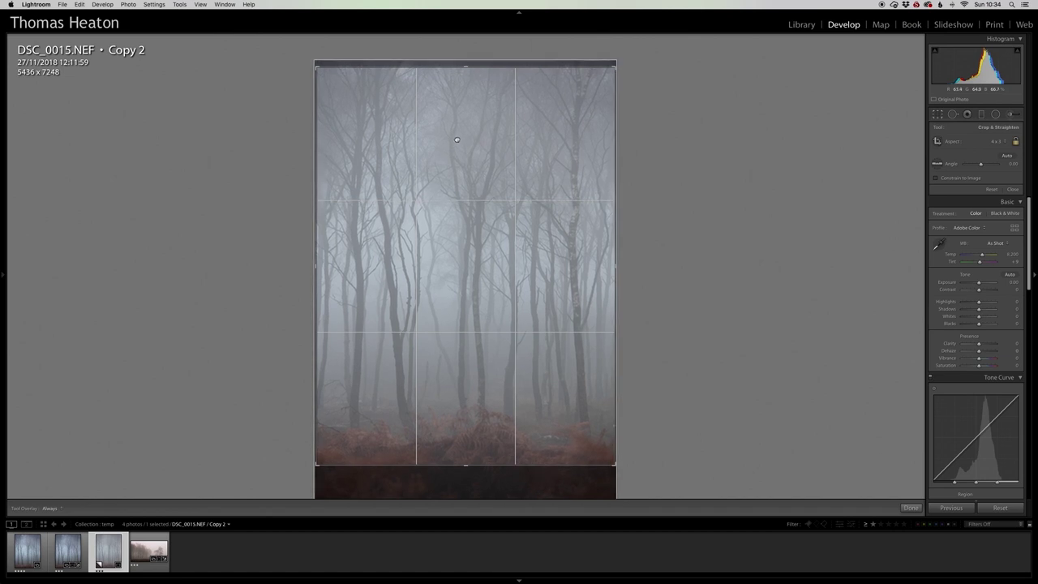
key("r")
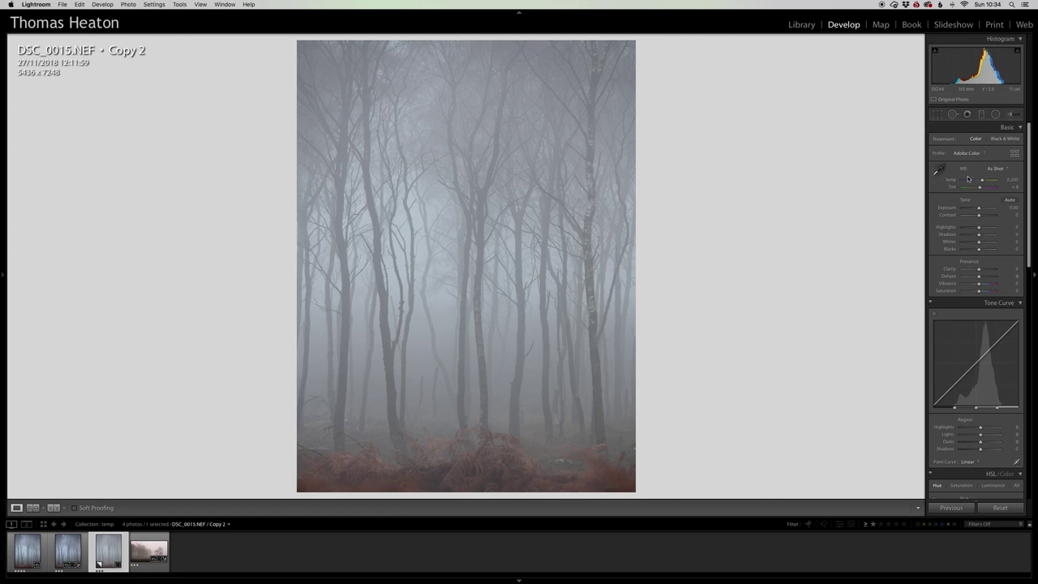
Set Temp 8,368, Whites +20, Blacks −39, Contrast +24 and Exposure −0.10.
left_click_drag(981, 181, 984, 181)
mouse_move(980, 246)
left_mouse_down()
mouse_move(992, 243)
mouse_move(982, 244)
left_mouse_up()
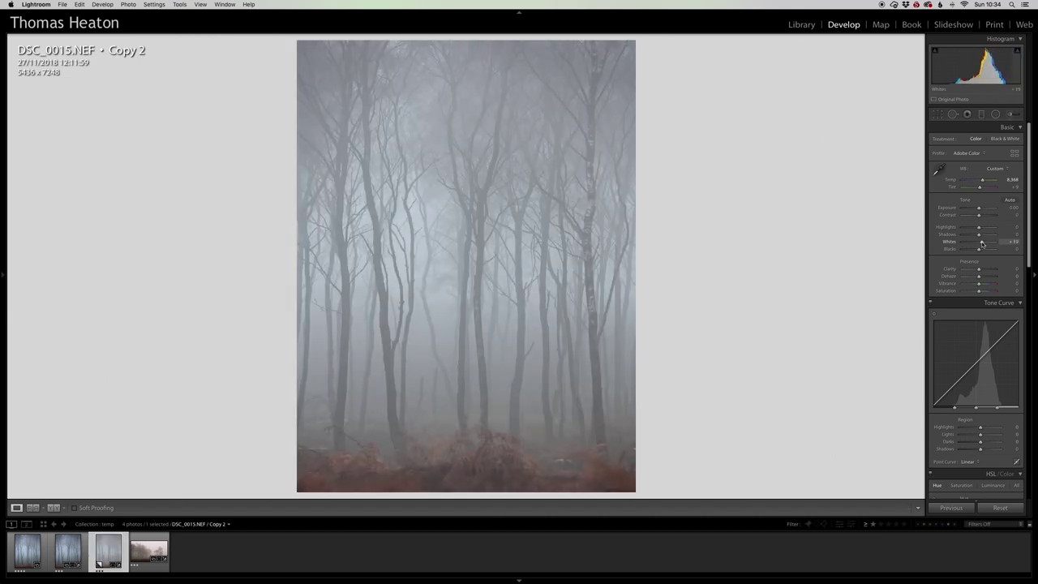
left_click_drag(980, 251, 973, 253)
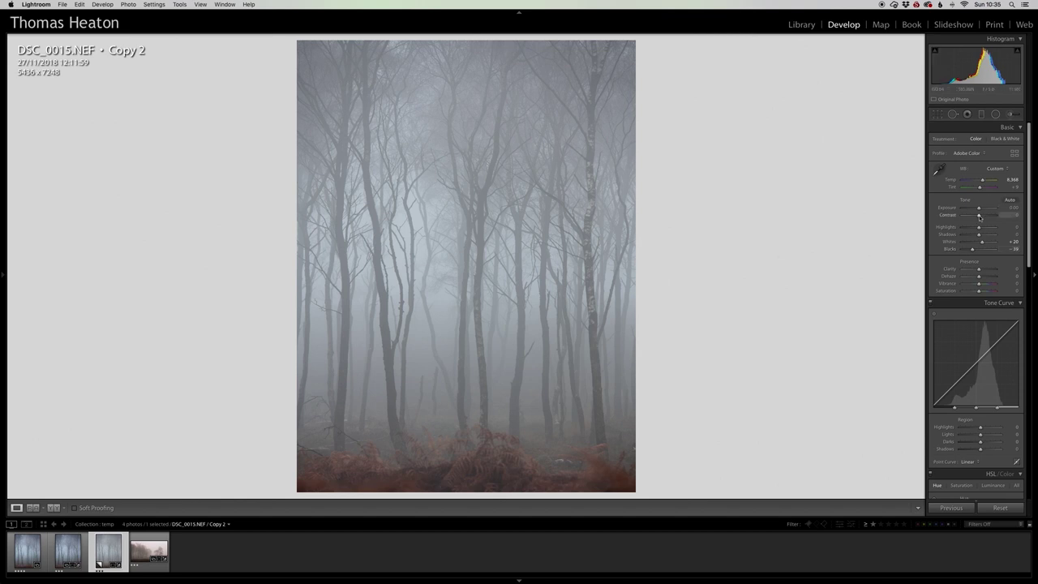
left_click_drag(979, 216, 981, 218)
left_click_drag(979, 208, 978, 209)
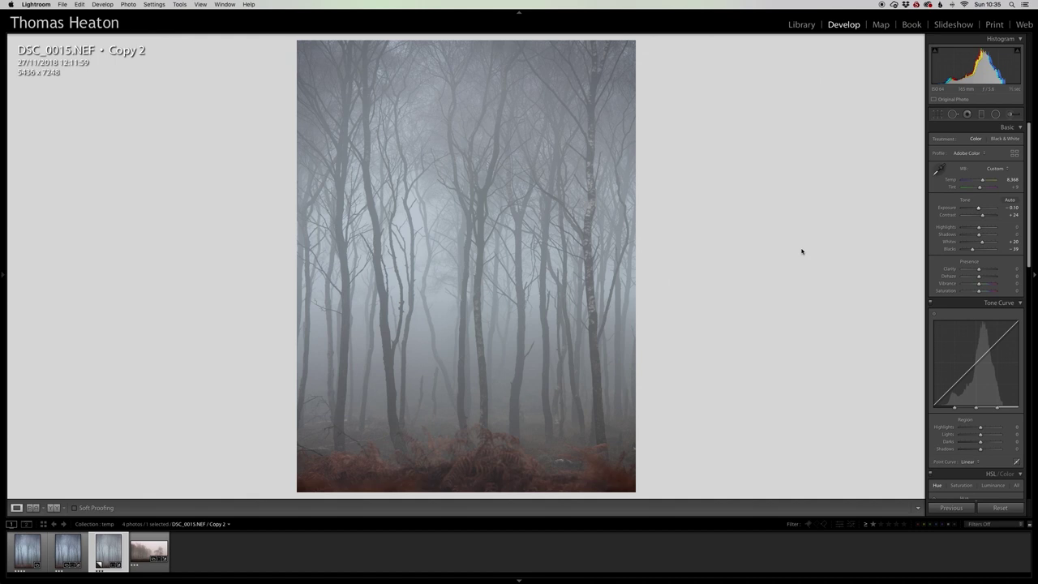
Raise Vibrance to +39 to richen the bracken and forest colours.
scroll(982, 292, "down", 1)
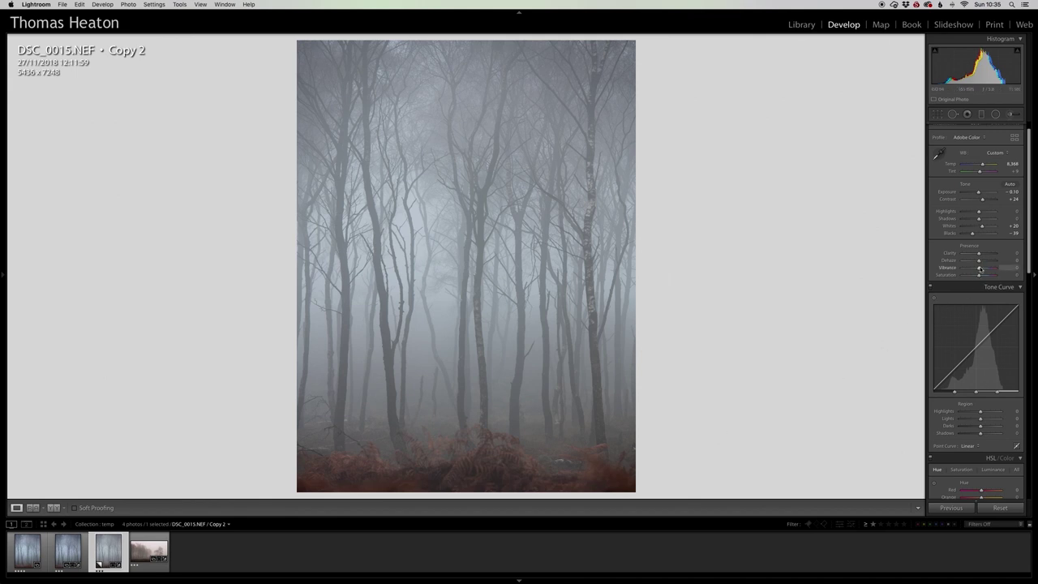
left_click_drag(981, 269, 985, 270)
scroll(959, 414, "down", 10)
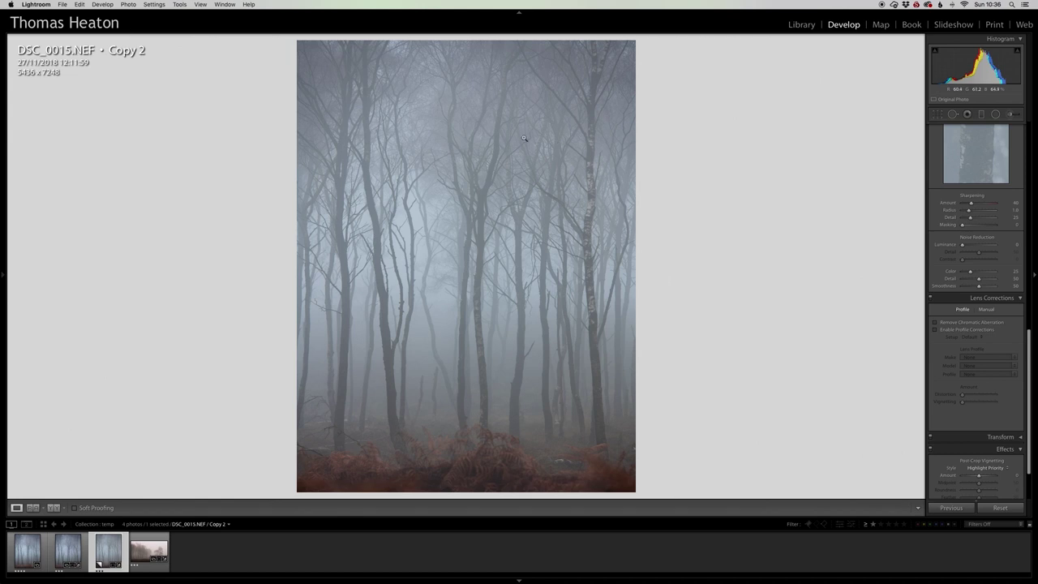
left_click(470, 154)
left_click_drag(469, 156, 644, 138)
left_click_drag(462, 168, 560, 167)
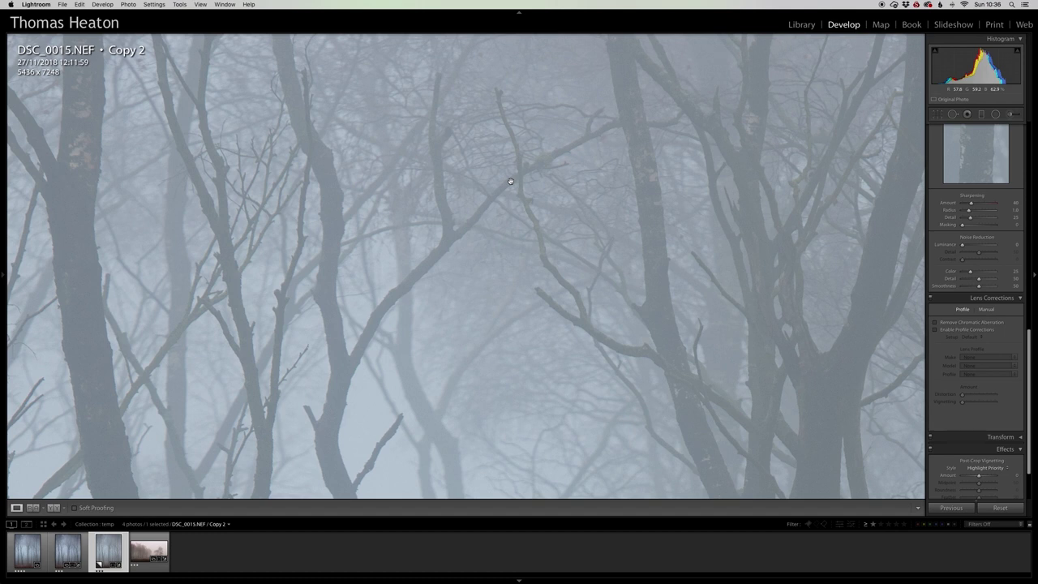
left_click_drag(495, 180, 228, 220)
left_click_drag(503, 254, 327, 199)
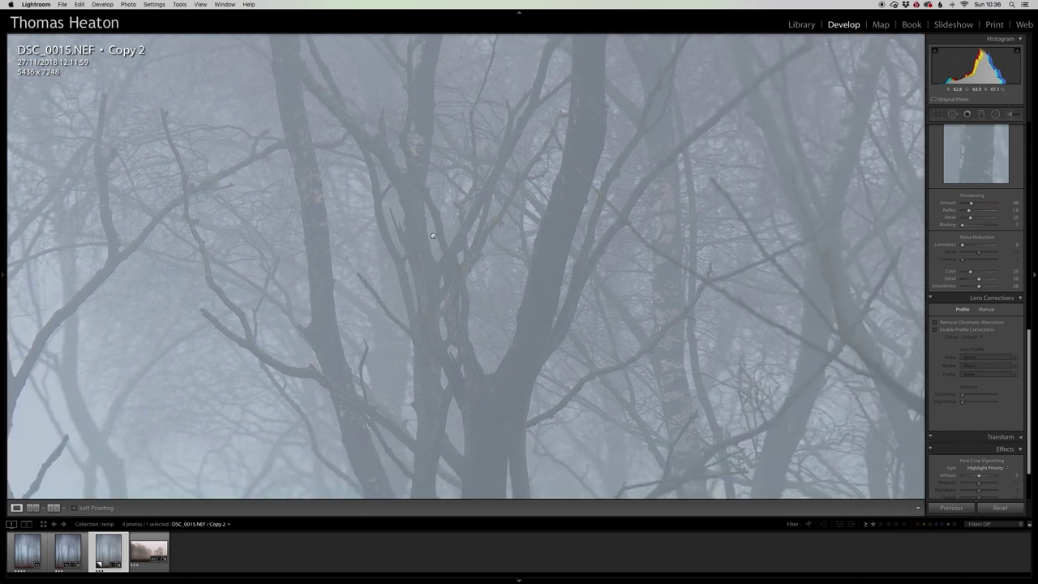
left_click_drag(434, 243, 397, 168)
left_click_drag(494, 283, 327, 229)
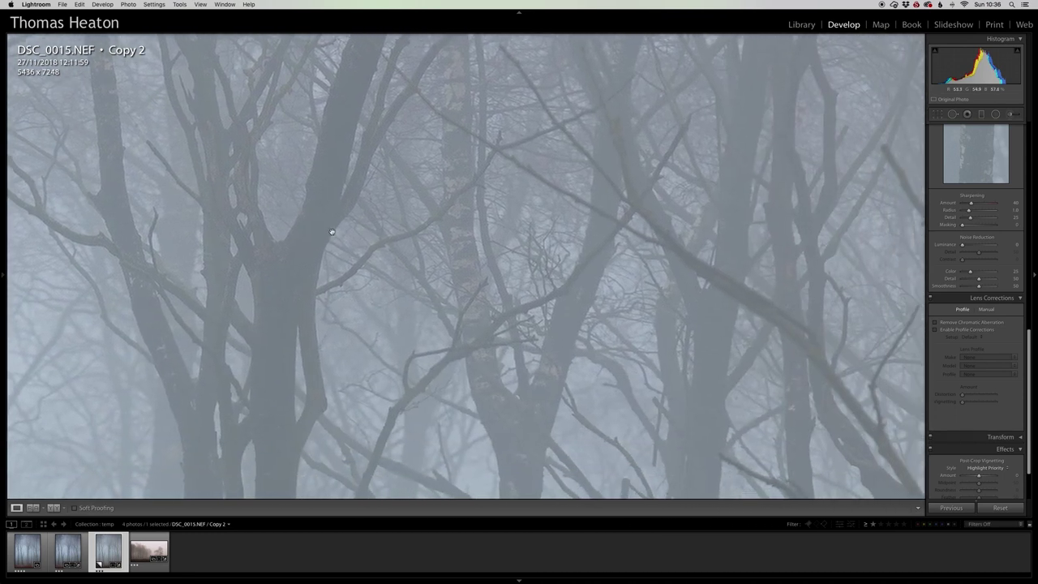
left_click(485, 255)
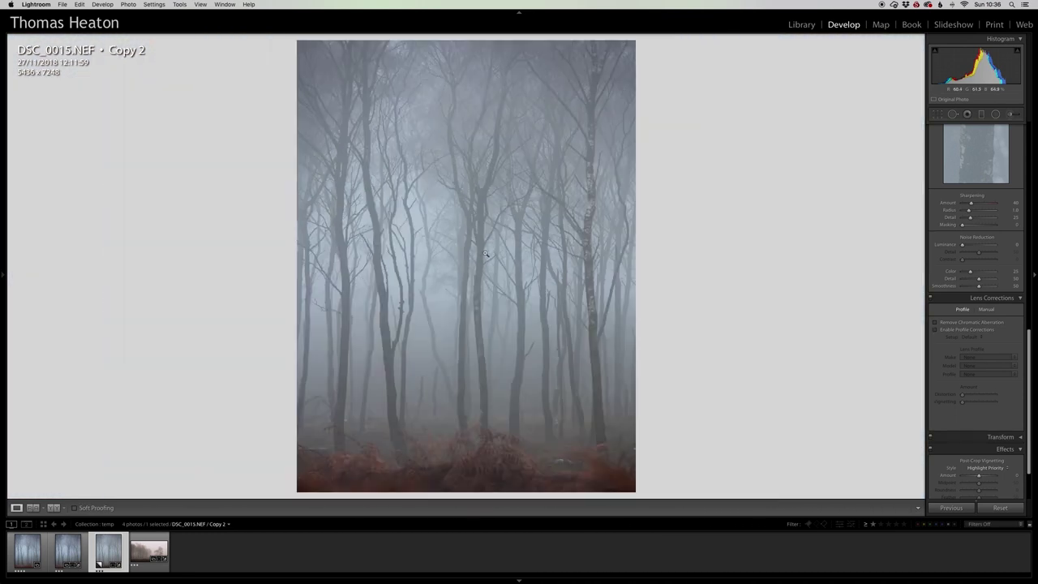
left_click(935, 330)
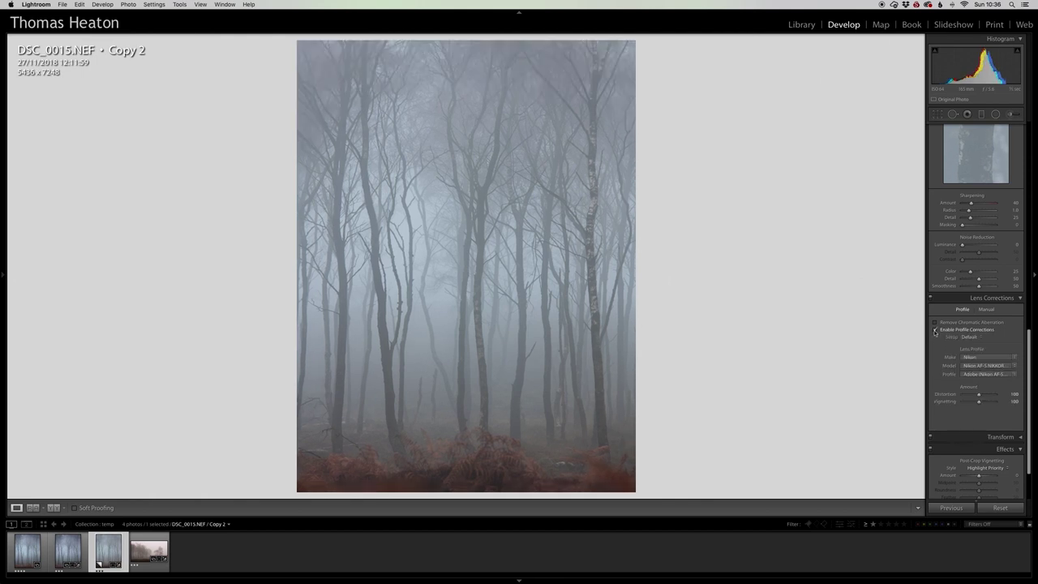
left_click(935, 330)
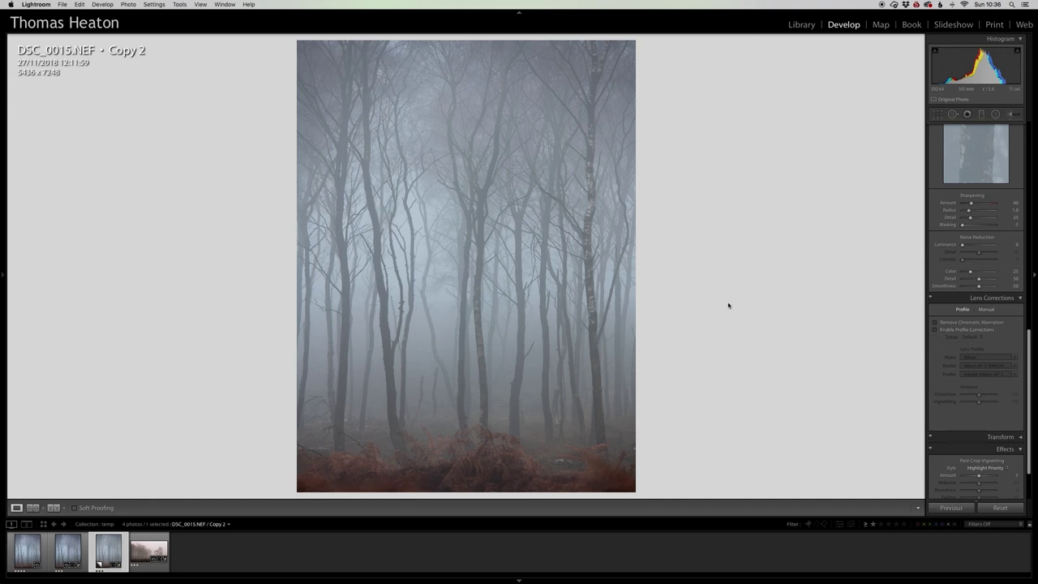
Mask sharpening to the tree edges, then push Blacks down to −63.
scroll(1013, 276, "up", 4)
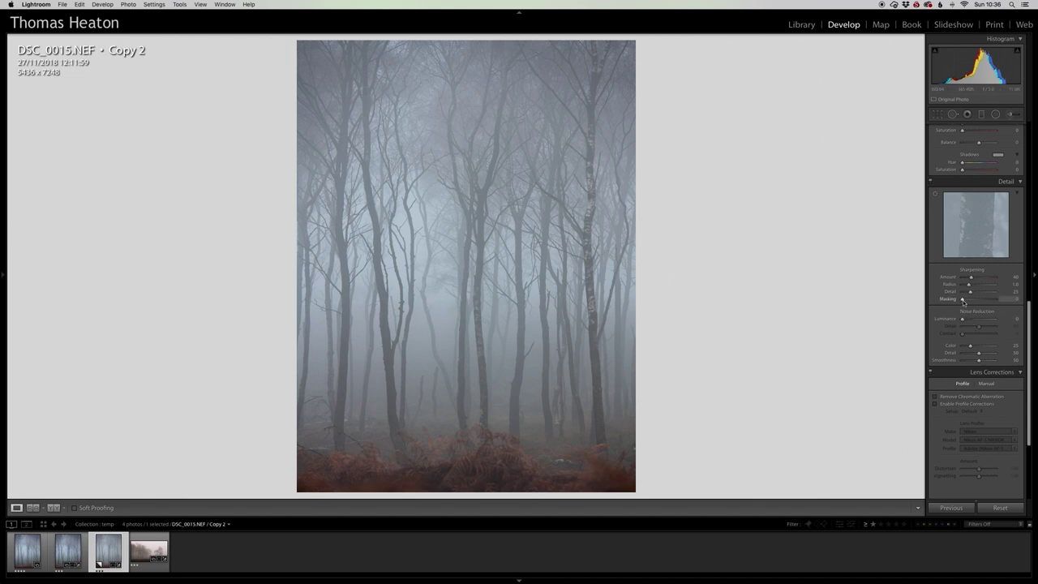
left_click_drag(963, 300, 976, 302, "alt")
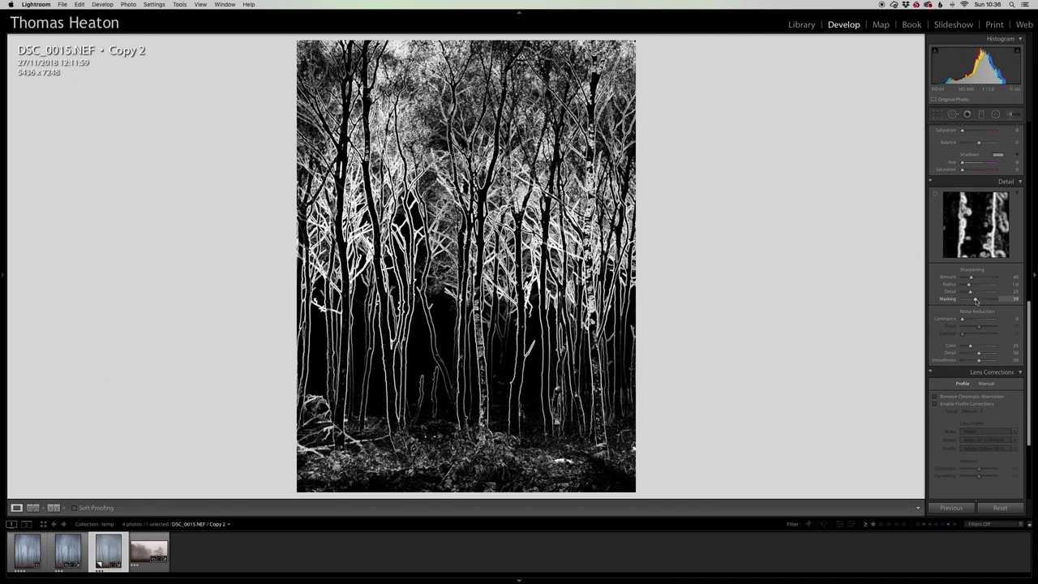
left_click_drag(975, 301, 976, 301)
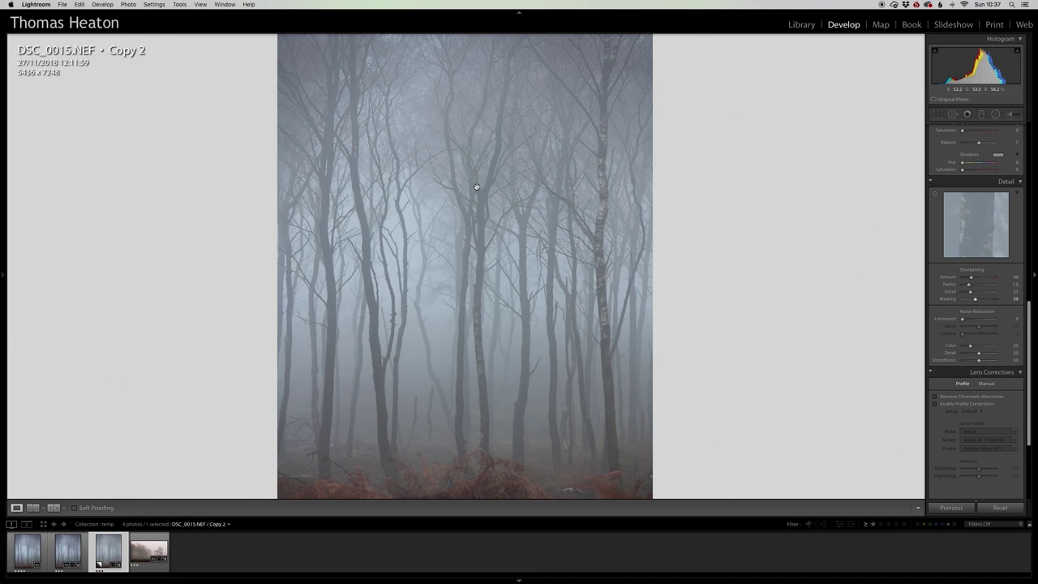
left_click(476, 188)
left_click(495, 211)
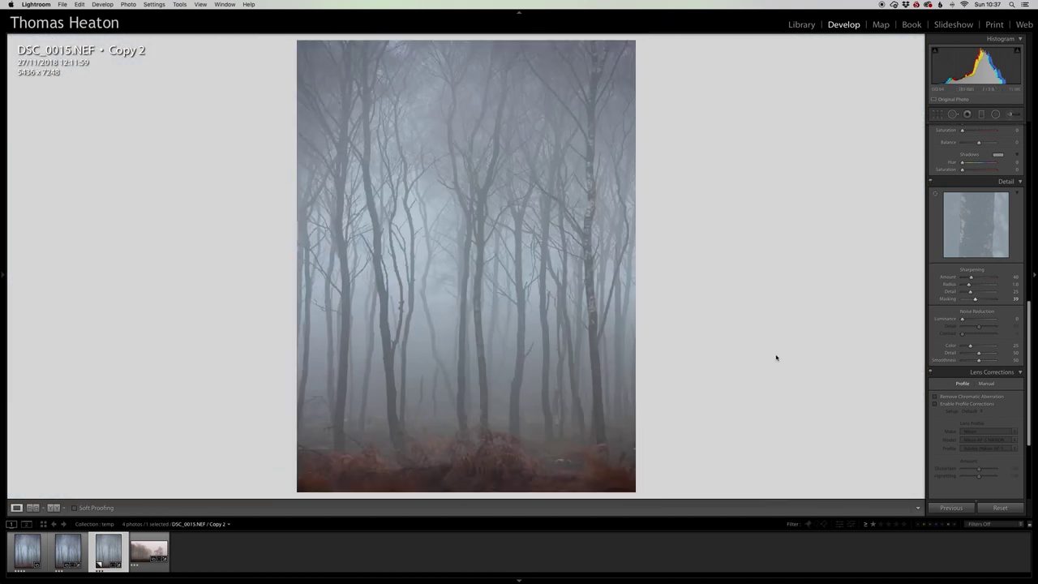
scroll(973, 251, "up", 10)
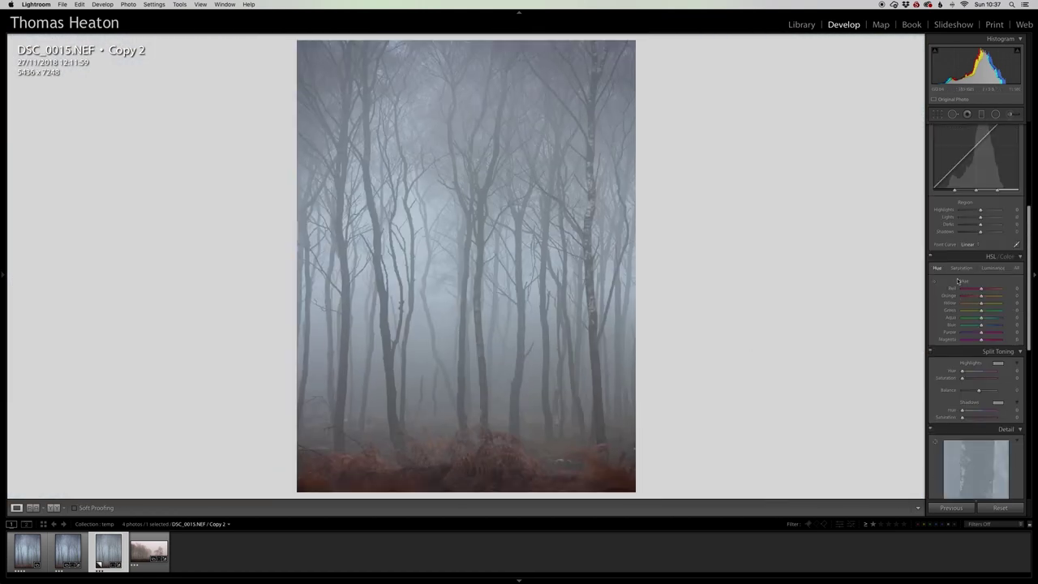
left_click_drag(973, 252, 969, 252)
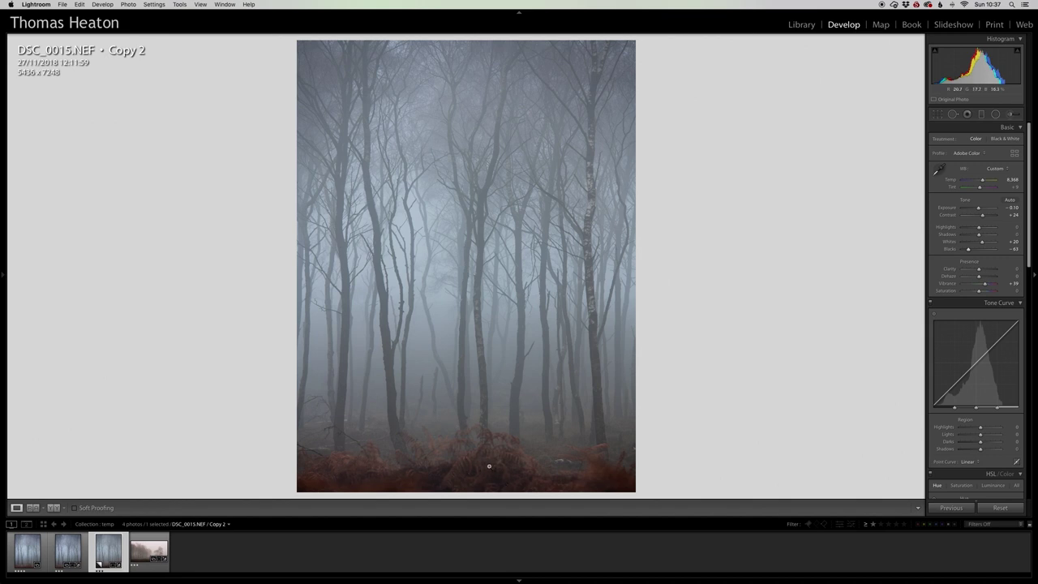
Undo Blacks back to −39 and set up a Graduated Filter with the Blacks effect.
key("super+z")
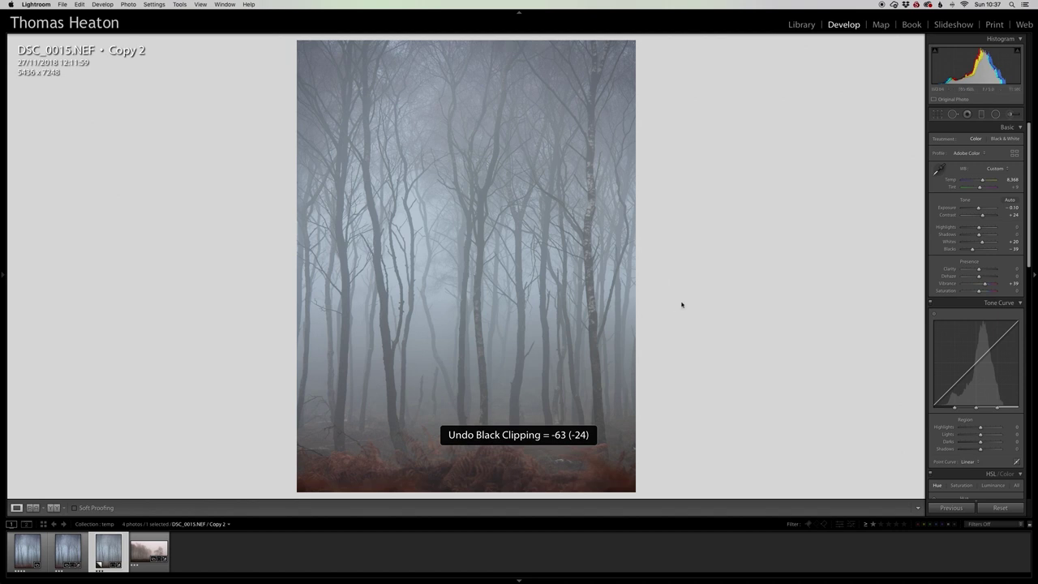
left_click(981, 115)
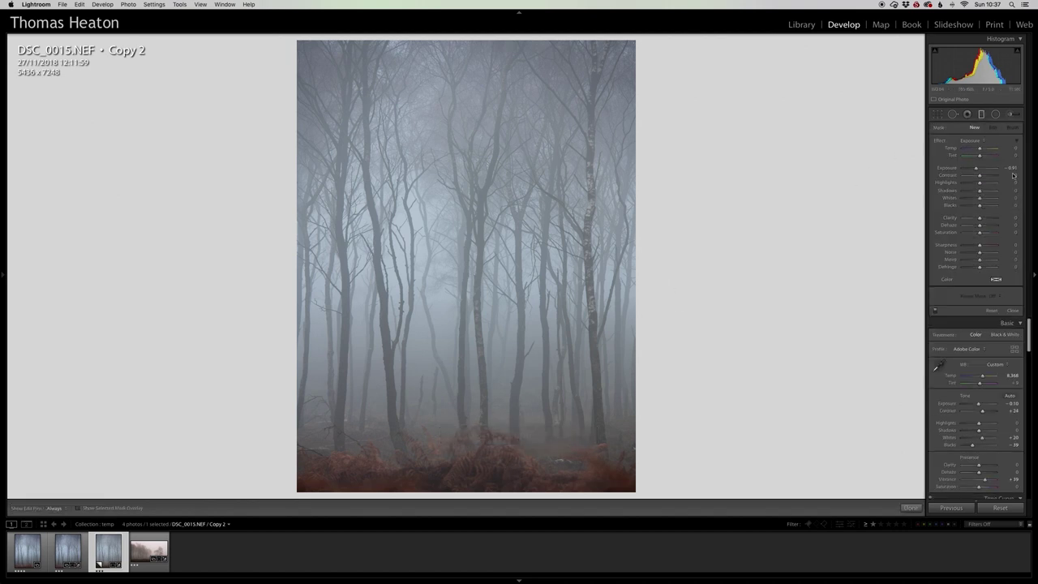
left_click(977, 140)
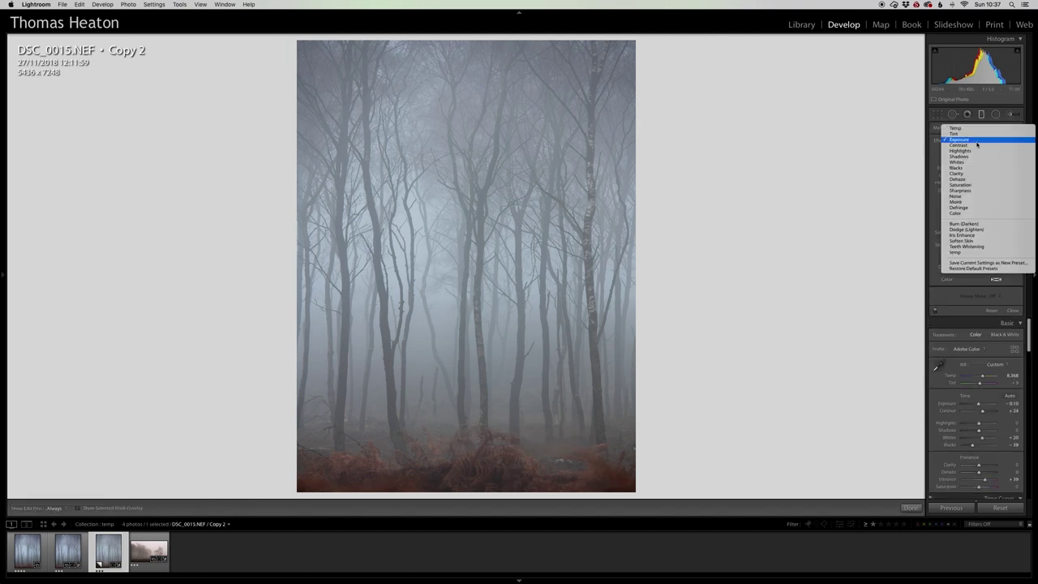
left_click(982, 169)
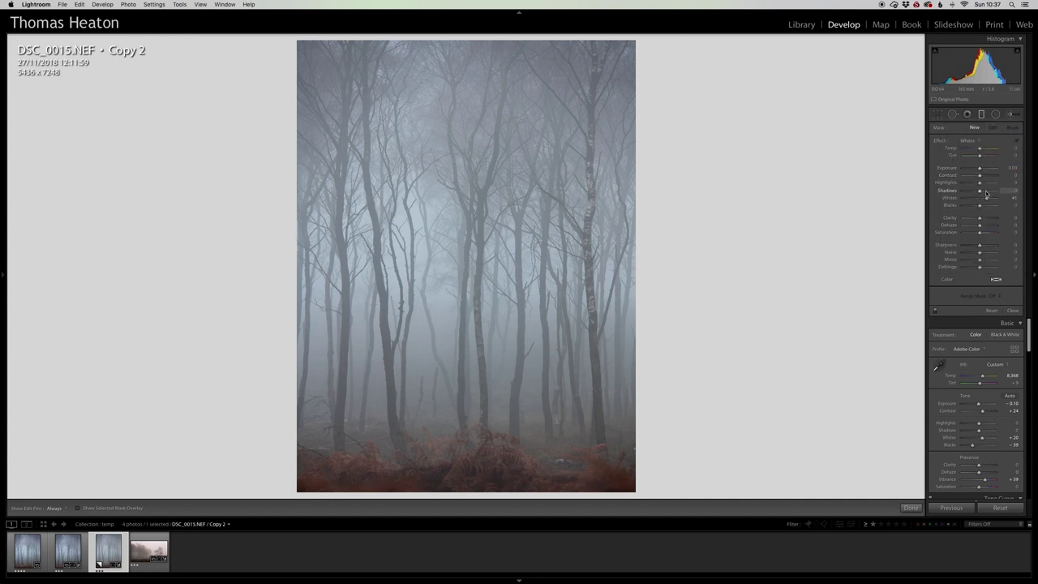
left_click(979, 142)
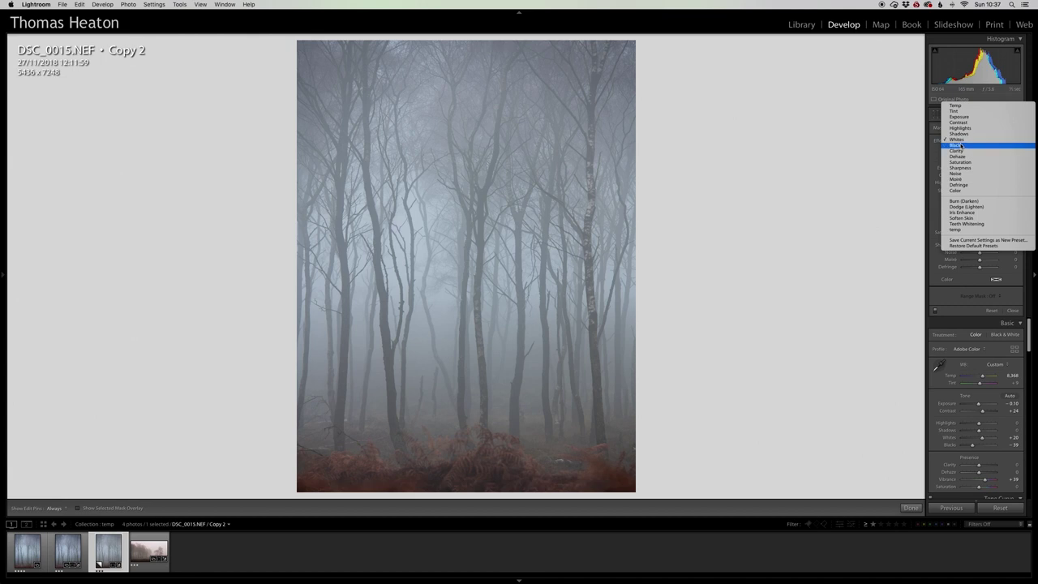
left_click(959, 145)
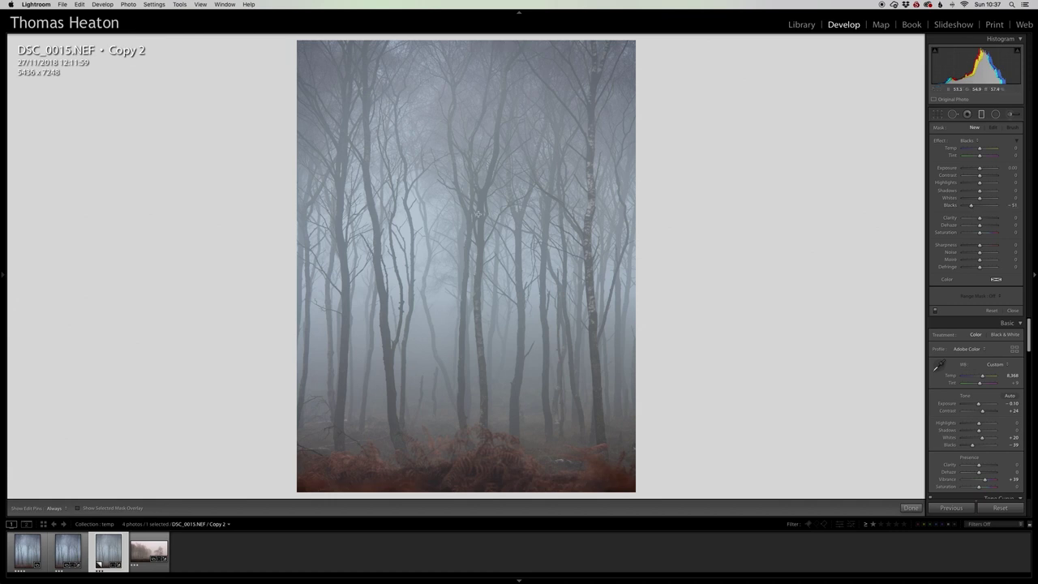
Lay the graduated filter over the lower bracken with Blacks −51 and Whites +20.
left_click_drag(474, 383, 464, 457)
left_click_drag(466, 420, 466, 434)
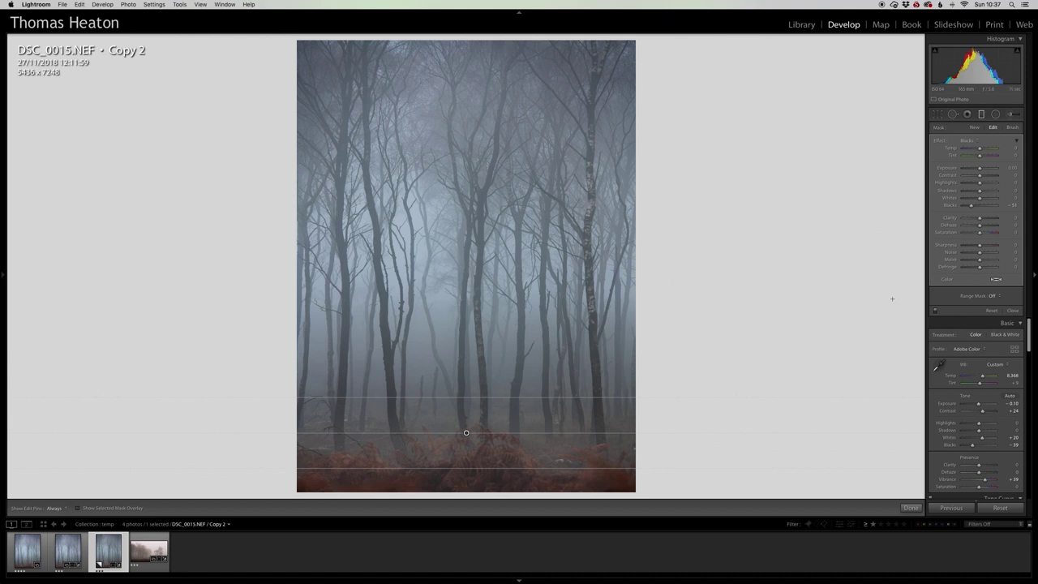
left_click(981, 200)
left_click_drag(981, 199, 982, 200)
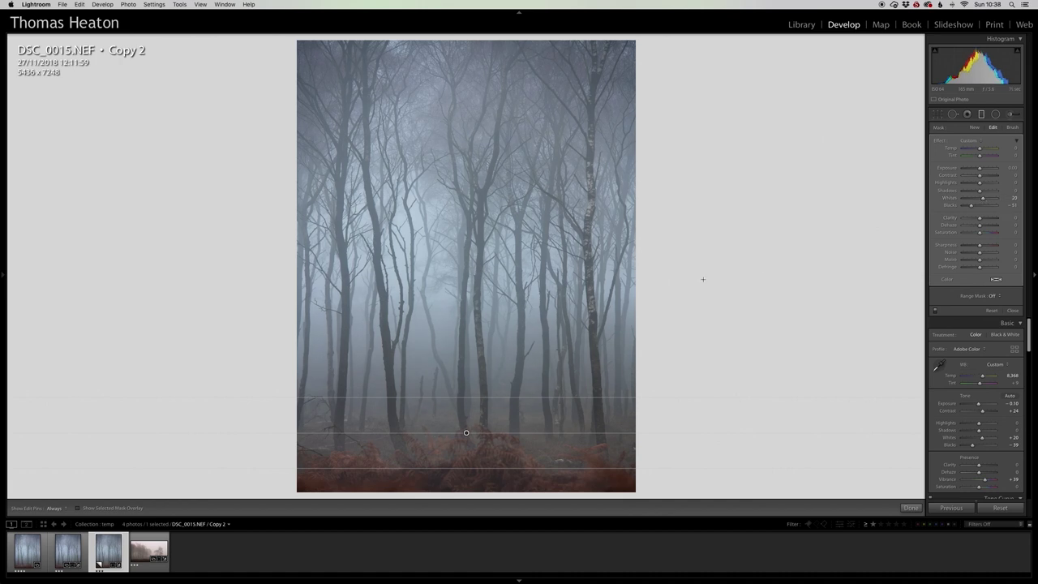
left_click(981, 114)
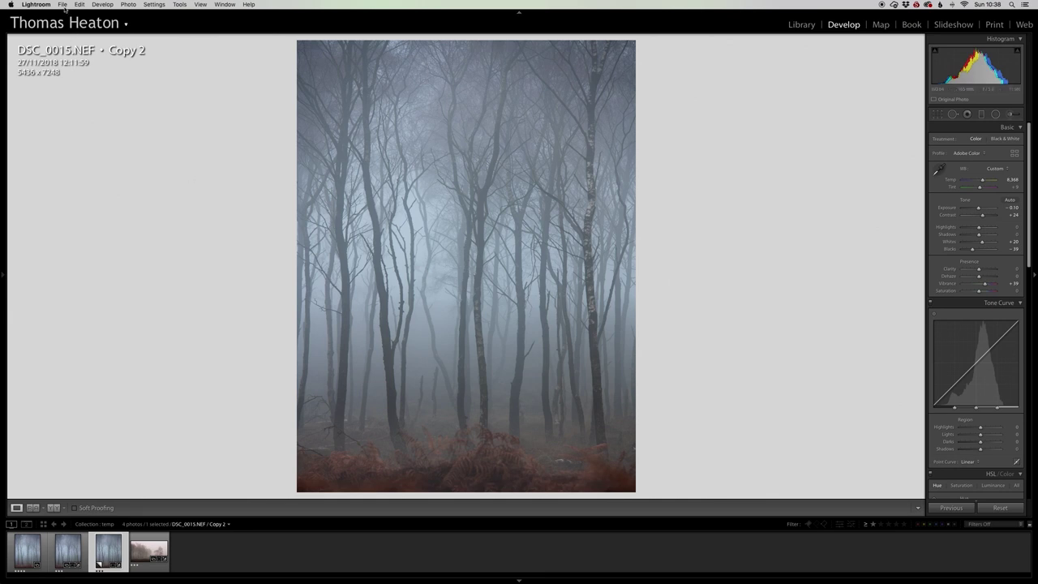
left_click(126, 4)
Open the photo in Photoshop CC 2019 and content-aware fill the stray branch above the ferns.
mouse_move(138, 49)
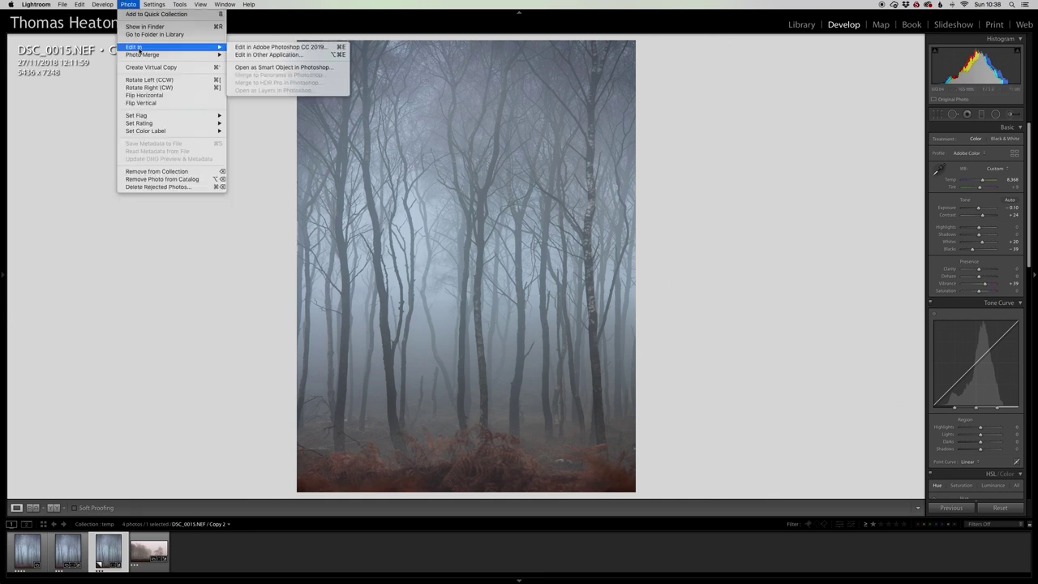
left_click(276, 47)
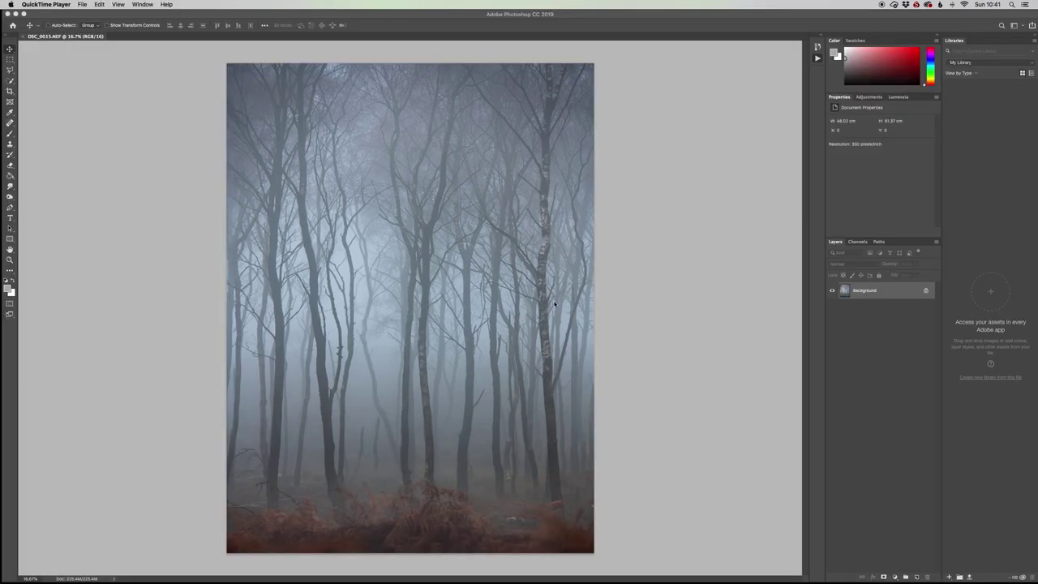
mouse_move(351, 398)
left_mouse_down()
mouse_move(329, 360)
mouse_move(264, 312)
mouse_move(227, 328)
mouse_move(238, 331)
mouse_move(230, 363)
mouse_move(265, 327)
mouse_move(270, 356)
mouse_move(289, 350)
mouse_move(349, 394)
left_mouse_up()
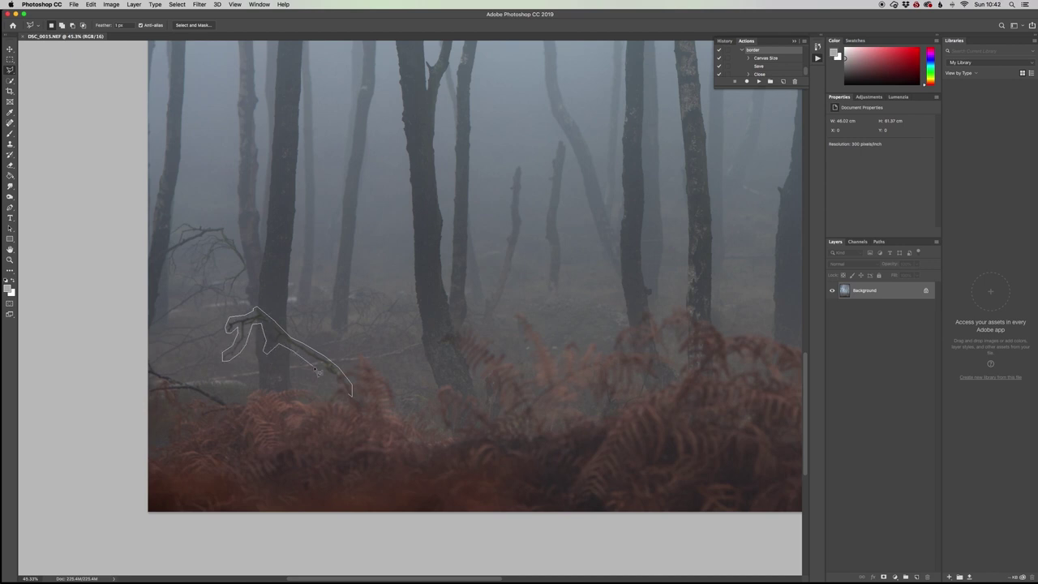
key("shift+BackSpace")
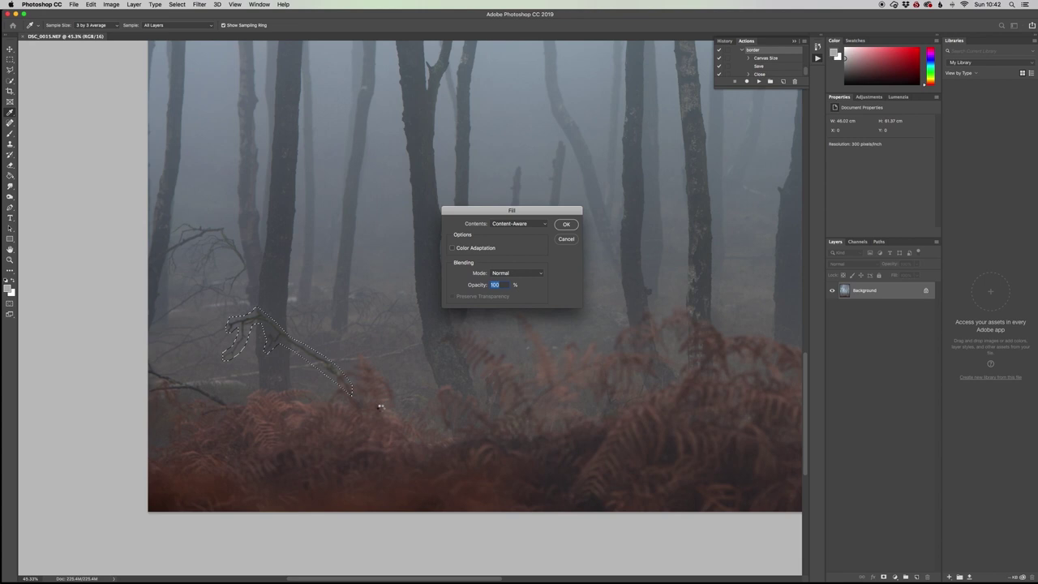
key("Return")
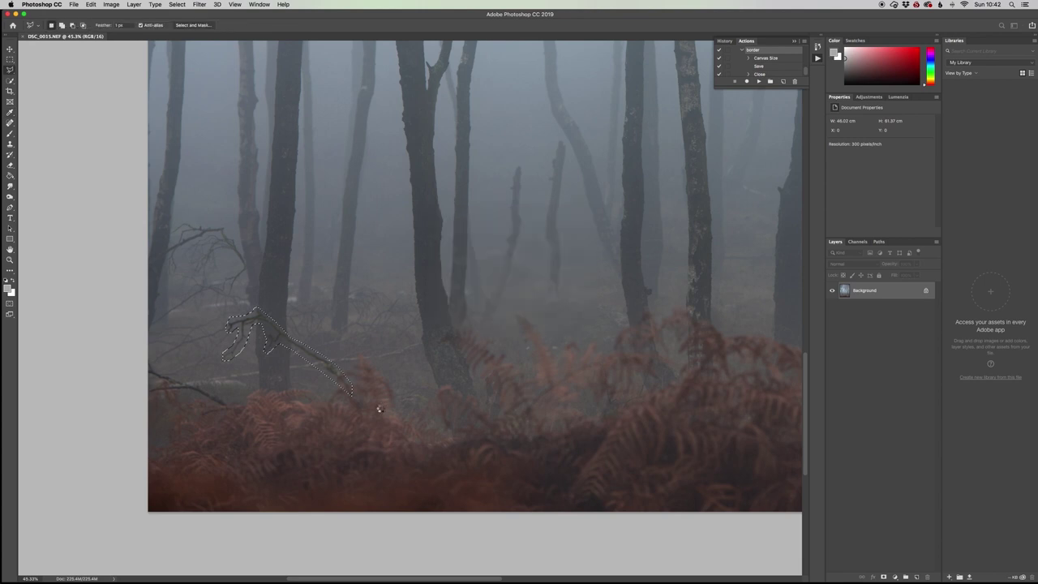
Content-aware fill the lower fallen branch and the faint background trunk.
mouse_move(231, 408)
left_mouse_down()
mouse_move(149, 361)
mouse_move(162, 386)
mouse_move(150, 399)
mouse_move(231, 408)
left_mouse_up()
key("shift+BackSpace")
key("super+d")
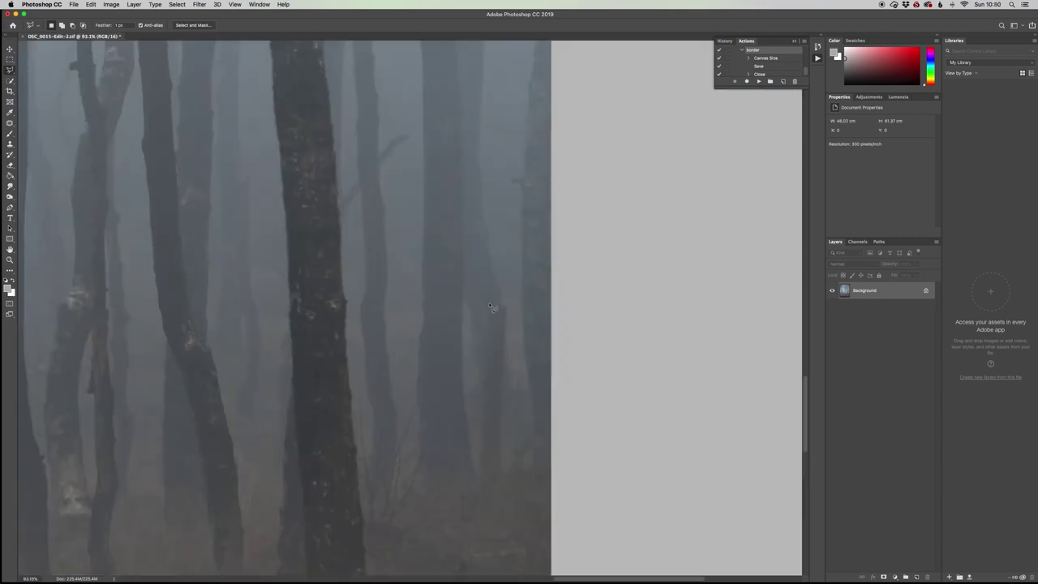
mouse_move(490, 304)
left_mouse_down()
mouse_move(511, 304)
mouse_move(506, 473)
mouse_move(496, 477)
mouse_move(477, 476)
mouse_move(490, 304)
left_mouse_up()
key("shift+BackSpace")
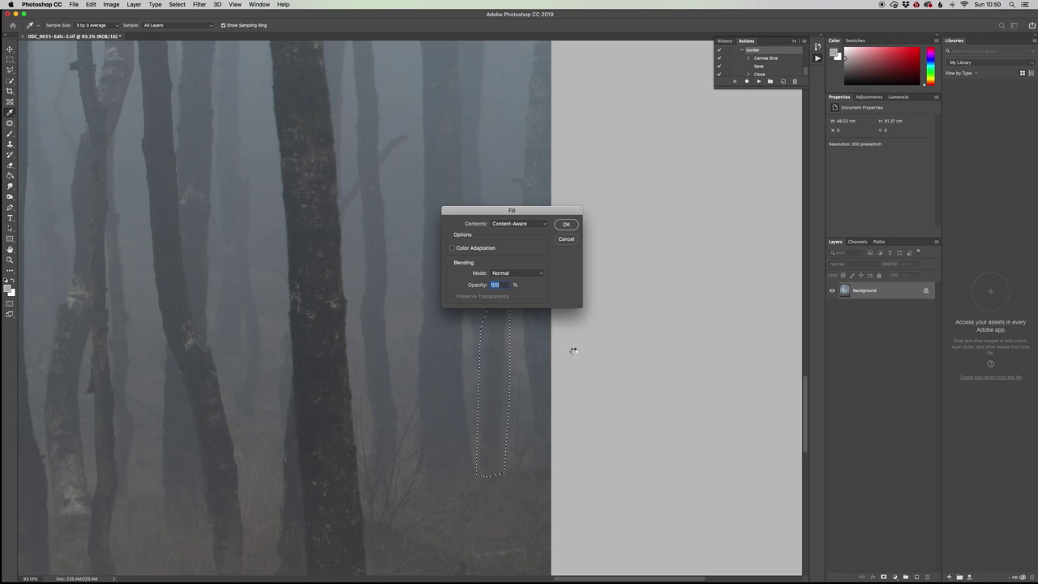
key("Return")
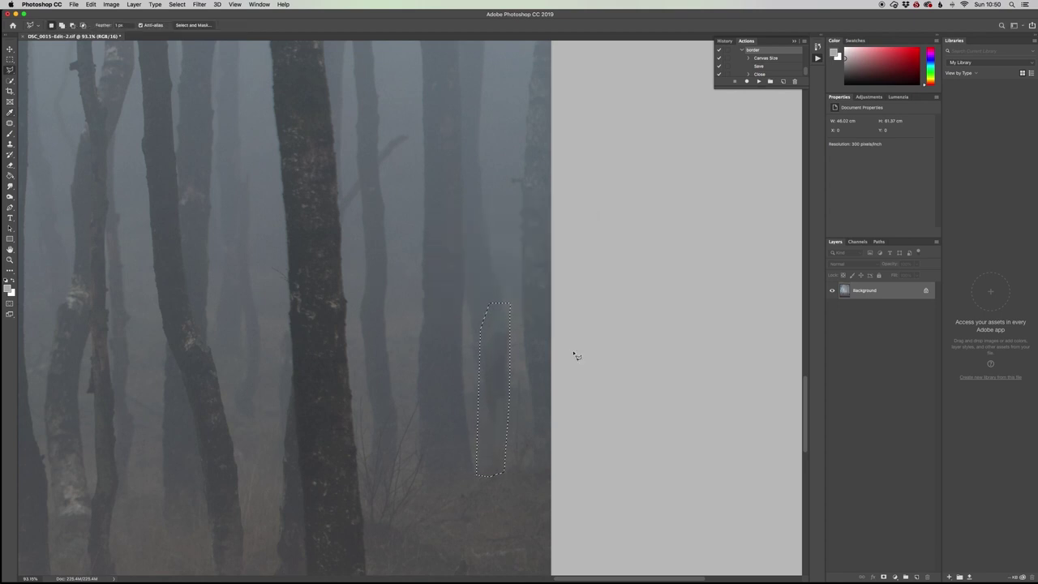
key("super+d")
Patch away the leftover trunk remnant between the trees.
mouse_move(505, 303)
left_mouse_down()
mouse_move(520, 346)
mouse_move(514, 323)
left_mouse_up()
key("j")
key("shift+BackSpace")
key("Return")
key("super+d")
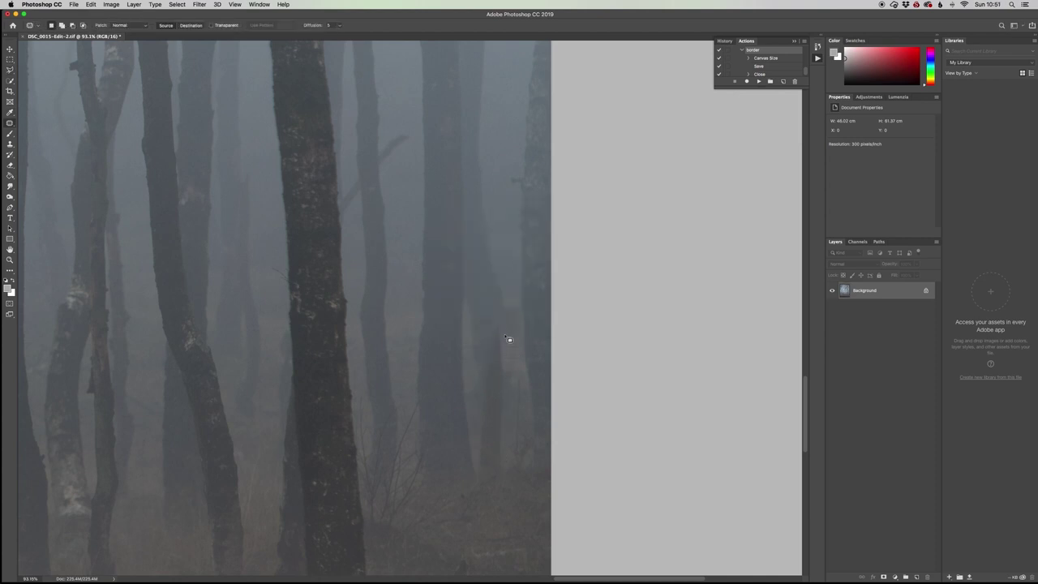
key("l")
left_click_drag(501, 313, 473, 313)
key("j")
mouse_move(485, 376)
left_mouse_down()
mouse_move(484, 437)
mouse_move(506, 455)
mouse_move(510, 375)
mouse_move(489, 346)
left_mouse_up()
key("ctrl+d")
Patch the remaining small spots, fit the image on screen and duplicate the Background layer.
key("s")
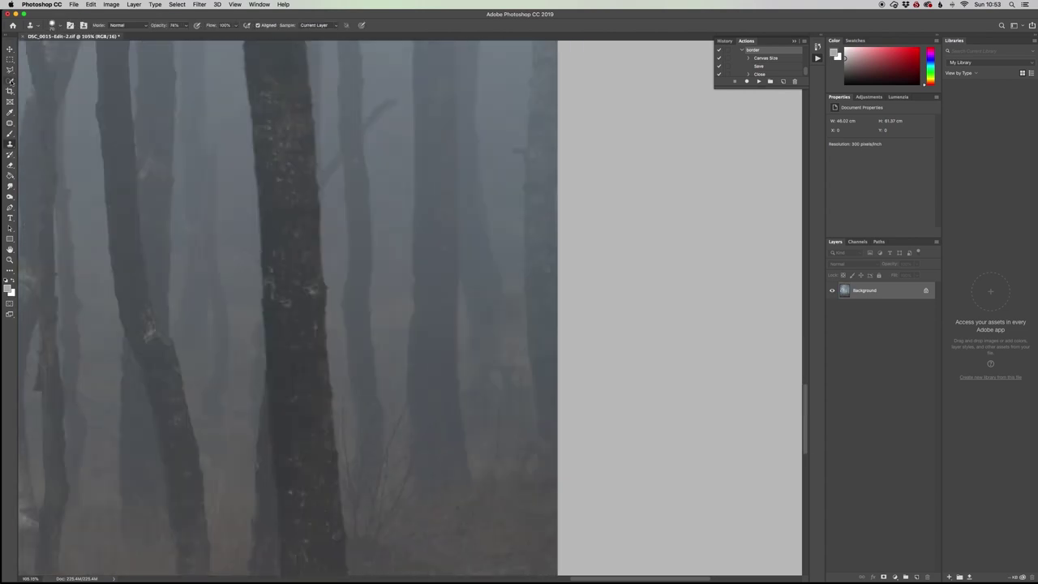
key("j")
mouse_move(495, 363)
left_mouse_down()
mouse_move(505, 369)
mouse_move(496, 452)
mouse_move(496, 433)
left_mouse_up()
scroll(563, 364, "down", 1)
key("ctrl+d")
key("l")
left_click_drag(560, 353, 591, 446)
key("j")
key("ctrl+0")
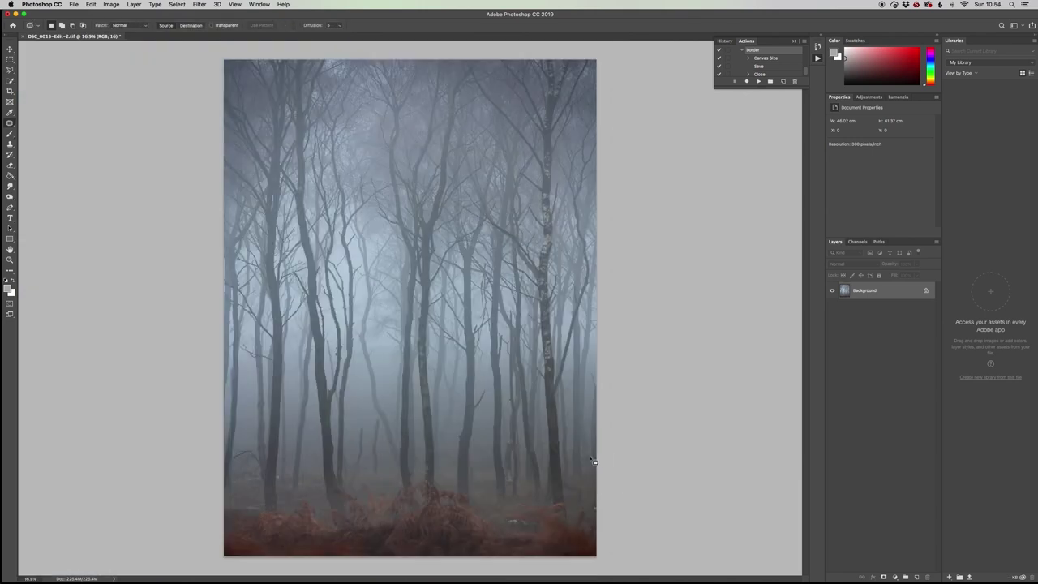
key("ctrl+1")
key("ctrl+j")
Apply a Gaussian Blur of about 41 pixels to the Background copy layer.
key("s")
scroll(665, 438, "down", 5)
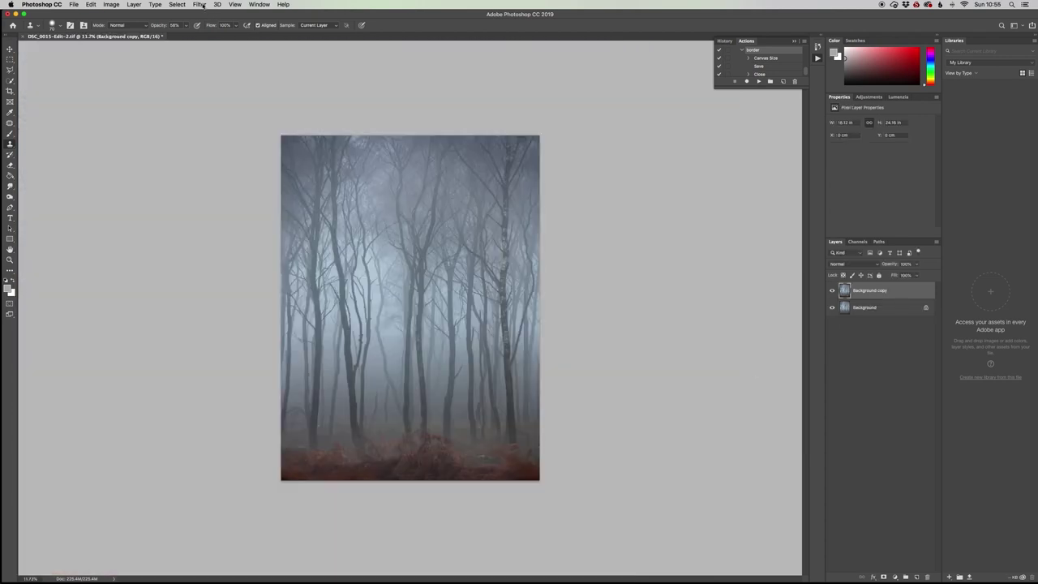
left_click(202, 6)
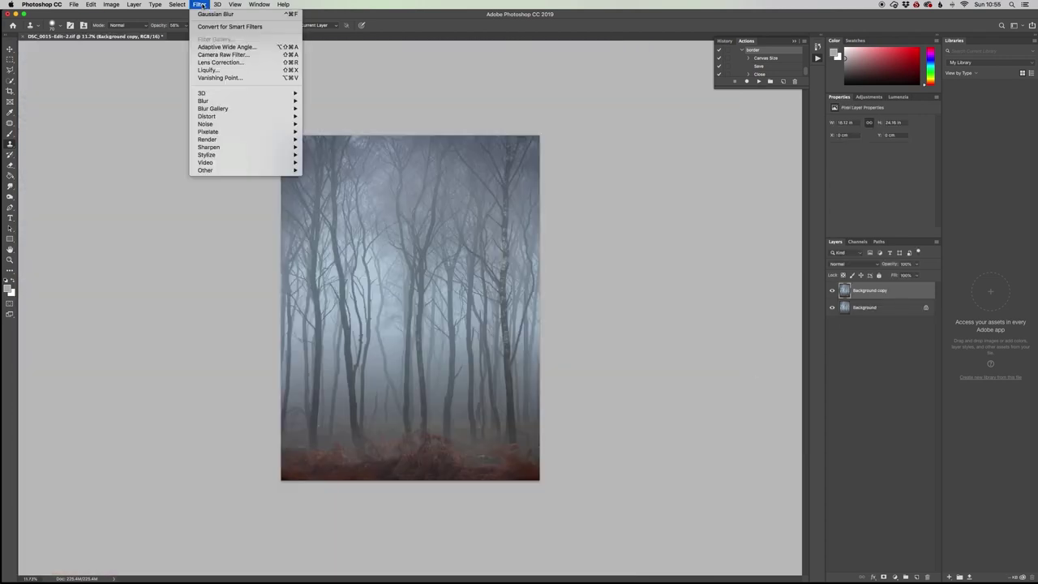
mouse_move(239, 104)
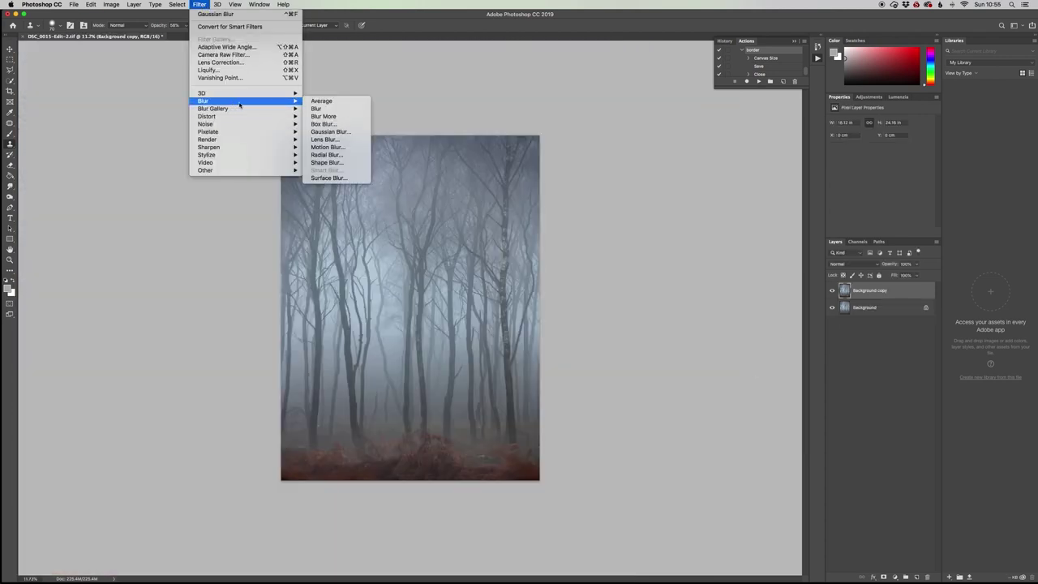
left_click(331, 132)
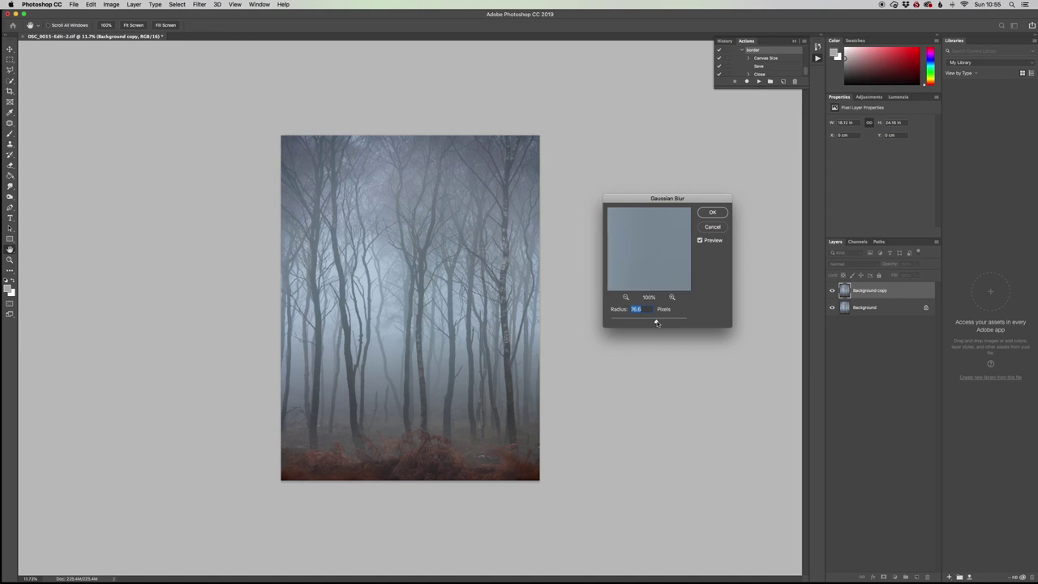
left_click_drag(656, 323, 654, 323)
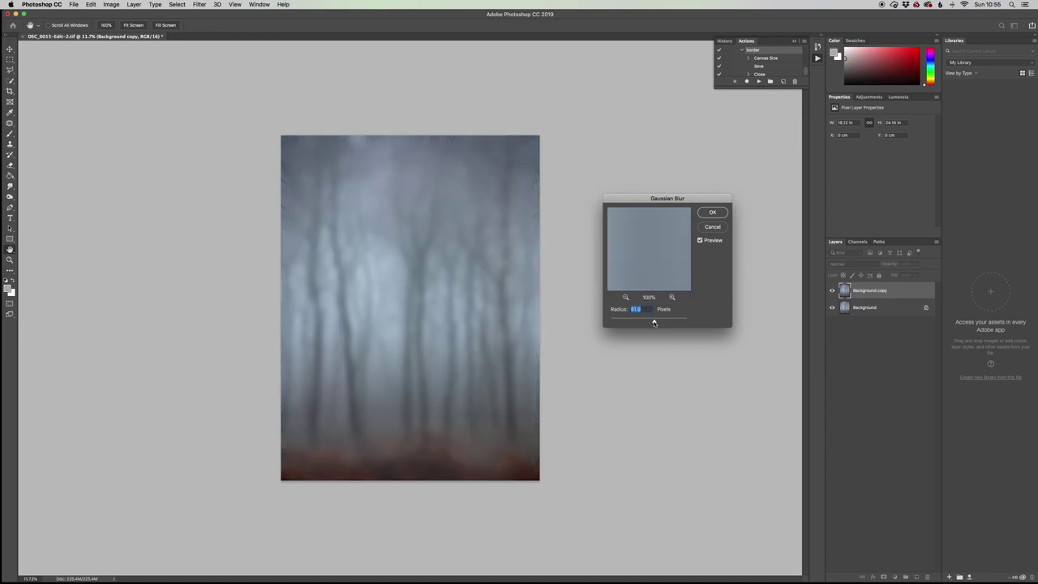
left_click_drag(653, 322, 651, 322)
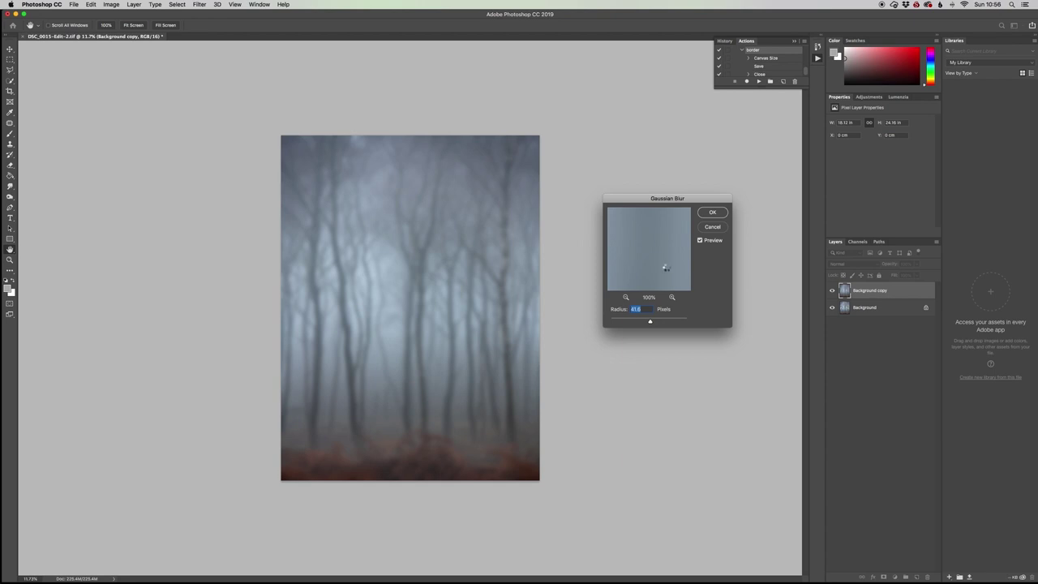
key("Return")
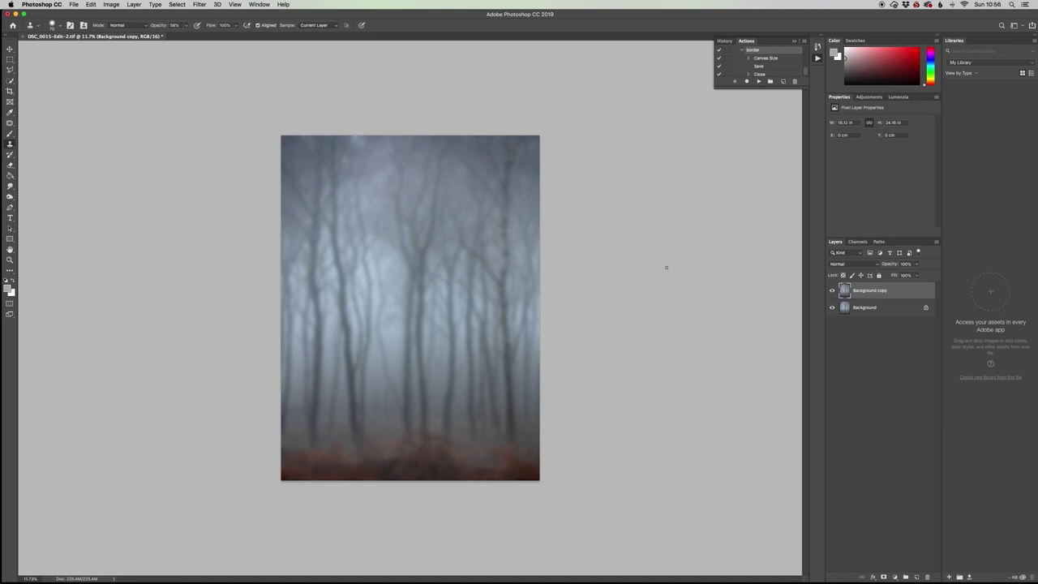
Apply Levels to the blurred copy with input black point 47 and white point about 212.
left_click(111, 4)
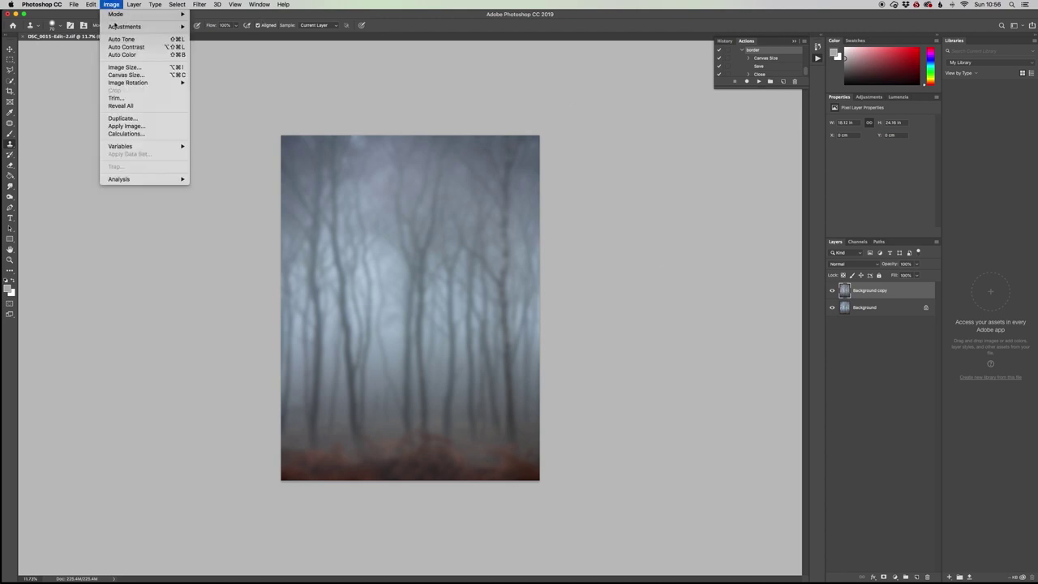
mouse_move(130, 26)
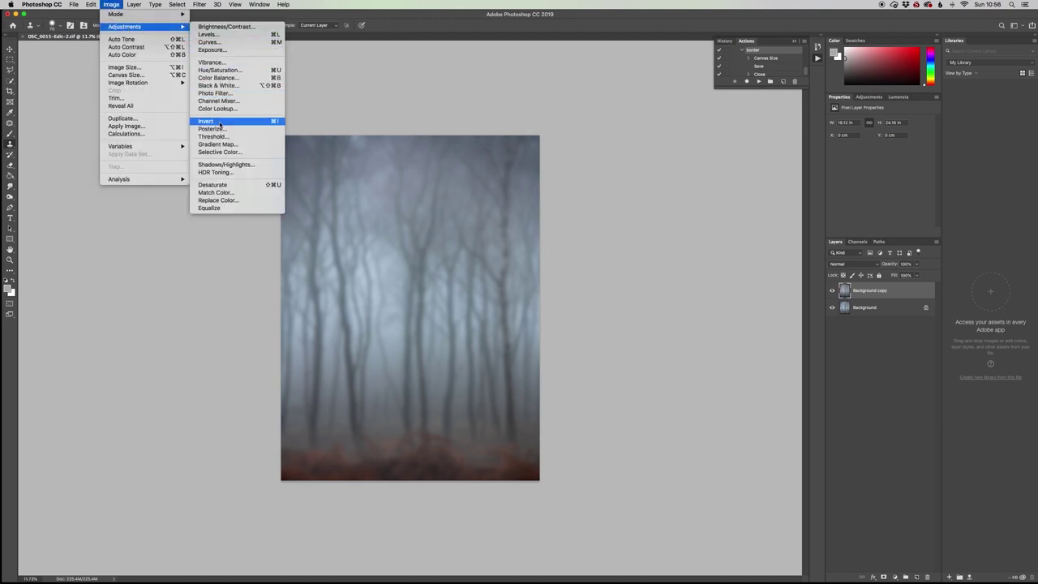
left_click(214, 36)
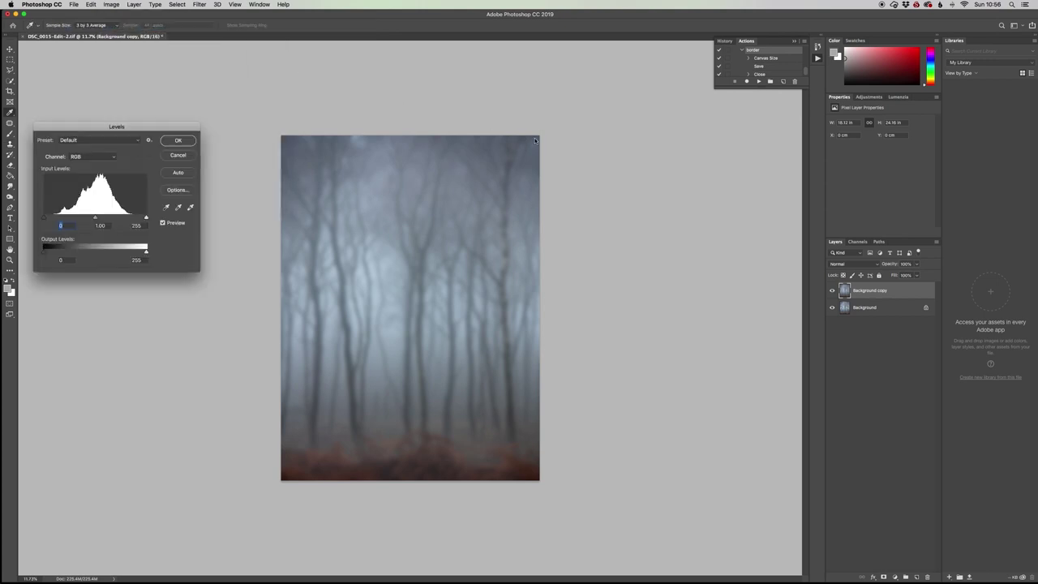
left_click_drag(146, 218, 125, 218)
left_click_drag(44, 218, 63, 221)
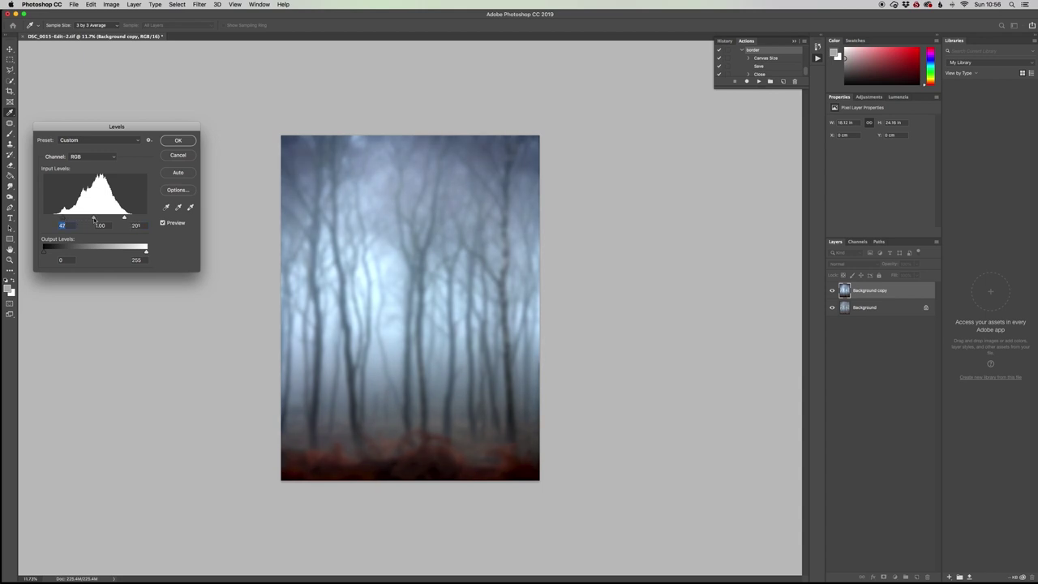
key("p")
key("p")
left_click(95, 219)
left_click_drag(127, 219, 128, 220)
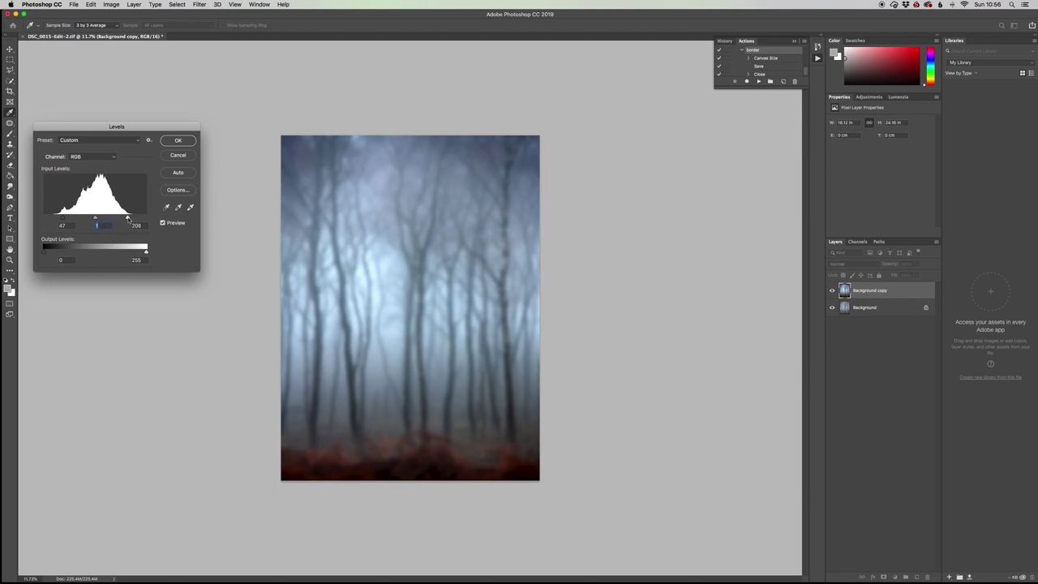
left_click(128, 219)
key("Return")
Lower the Background copy layer's opacity to about 15% and toggle its visibility to compare.
key("s")
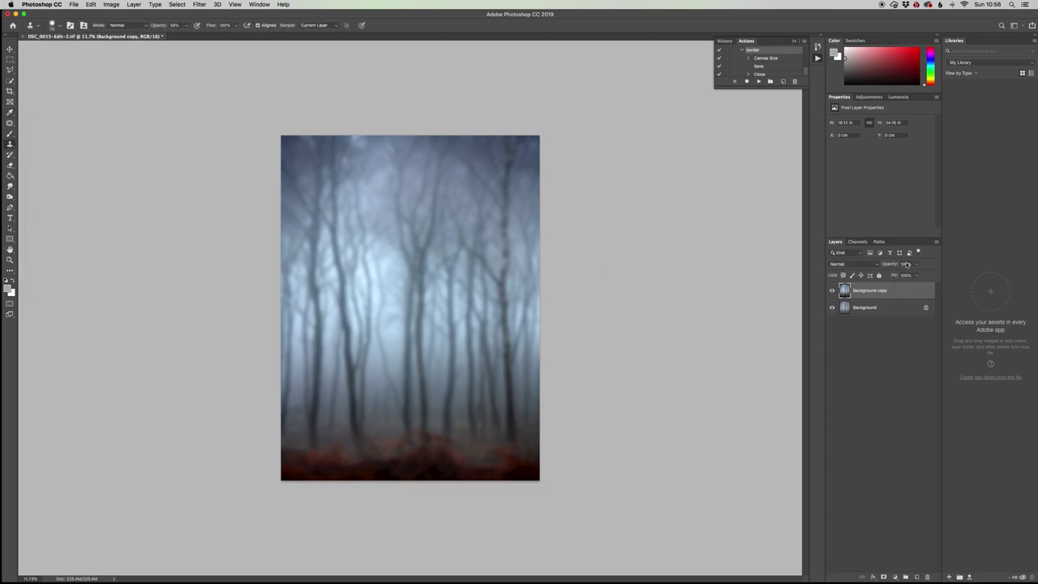
left_click_drag(893, 266, 891, 269)
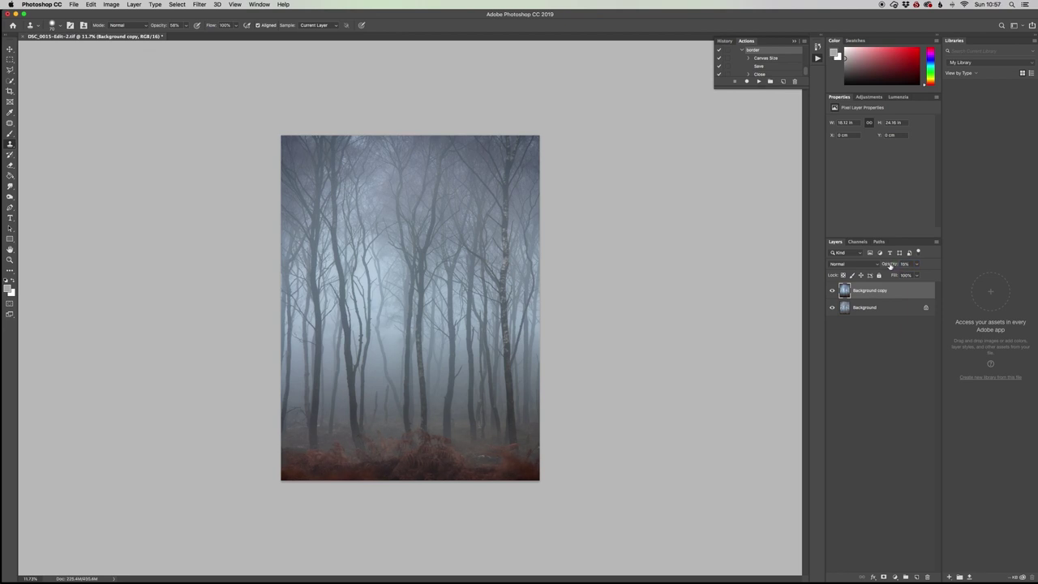
left_click_drag(893, 267, 893, 266)
left_click(832, 291)
left_click(832, 292)
left_click(832, 292)
left_click(831, 292)
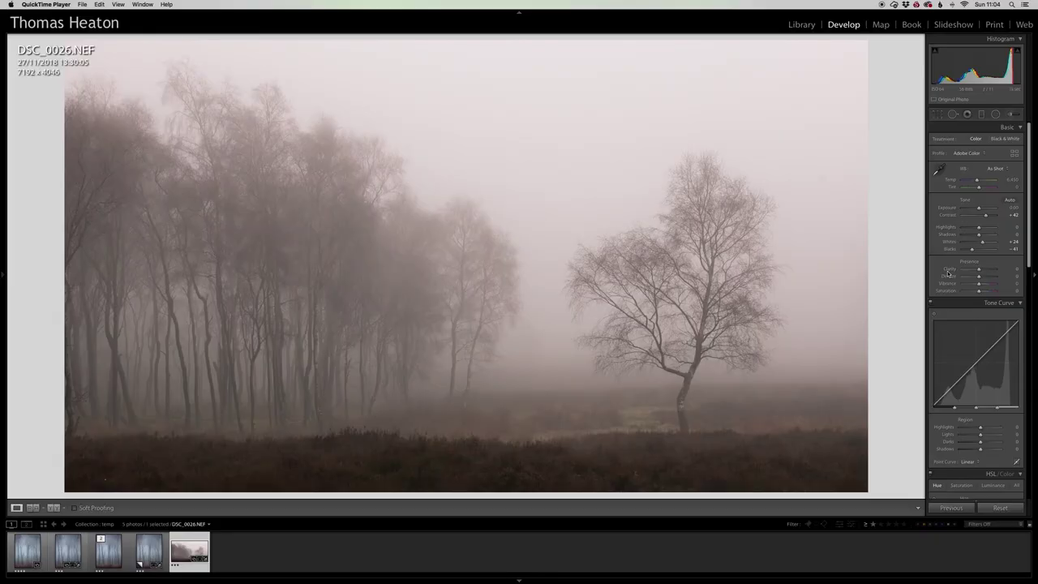
Scroll the Develop module's panels for DSC_0026.NEF.
scroll(978, 216, "down", 2)
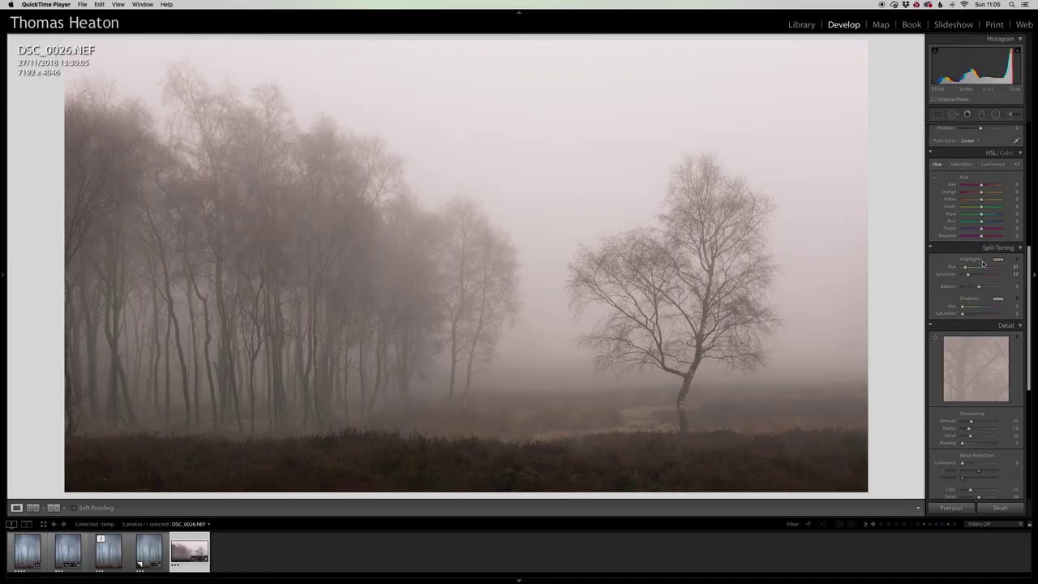
Adjust the Split Toning Highlights Hue for a faint pink tint at saturation 17.
left_click_drag(985, 266, 1001, 265)
Drop highlight split-toning saturation to 0, then try a warmer Temp and undo it.
left_click_drag(968, 277, 959, 278)
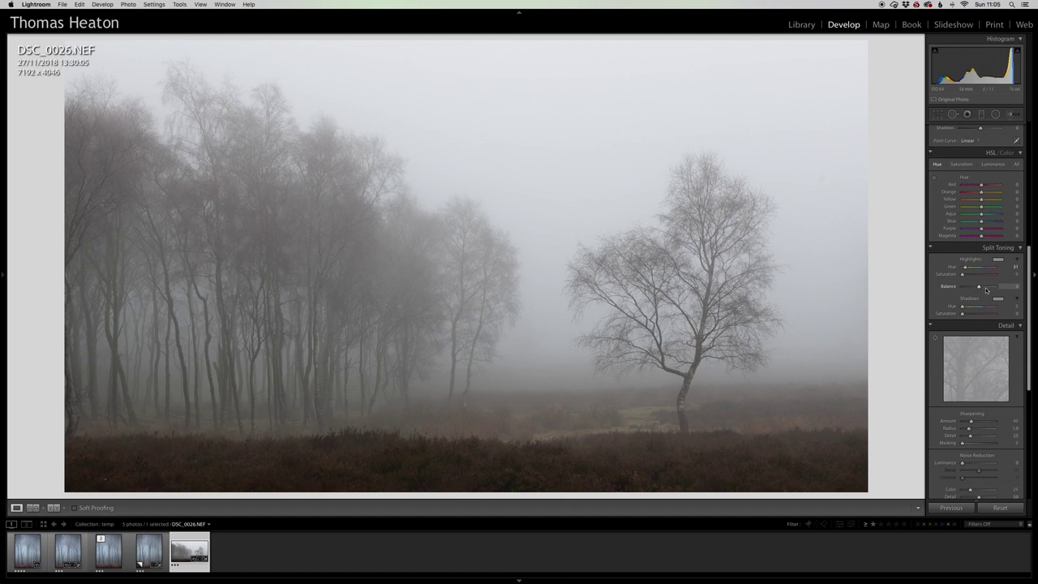
scroll(979, 284, "up", 10)
left_click_drag(977, 181, 983, 182)
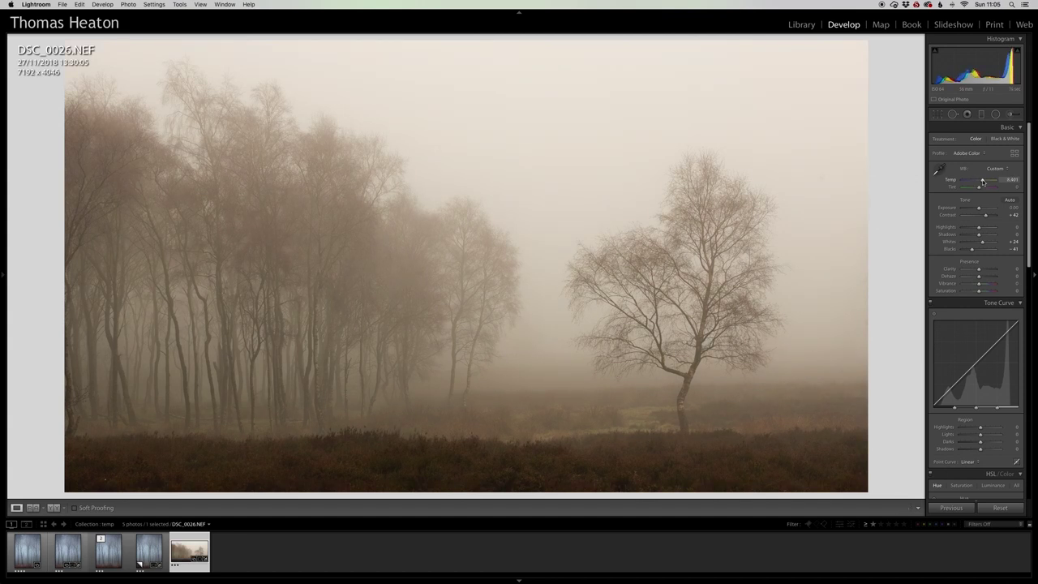
key("super+z")
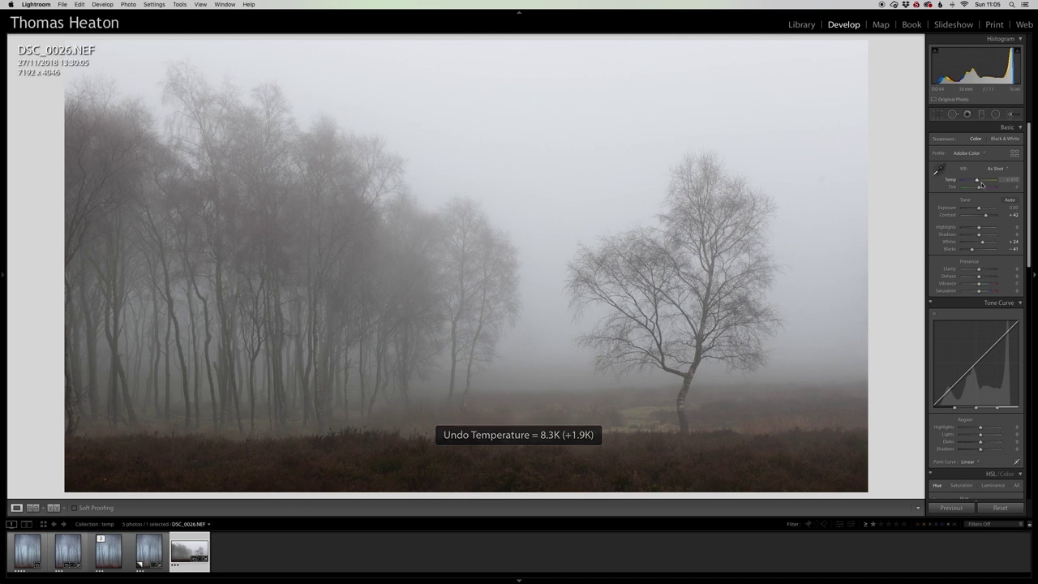
scroll(981, 203, "down", 8)
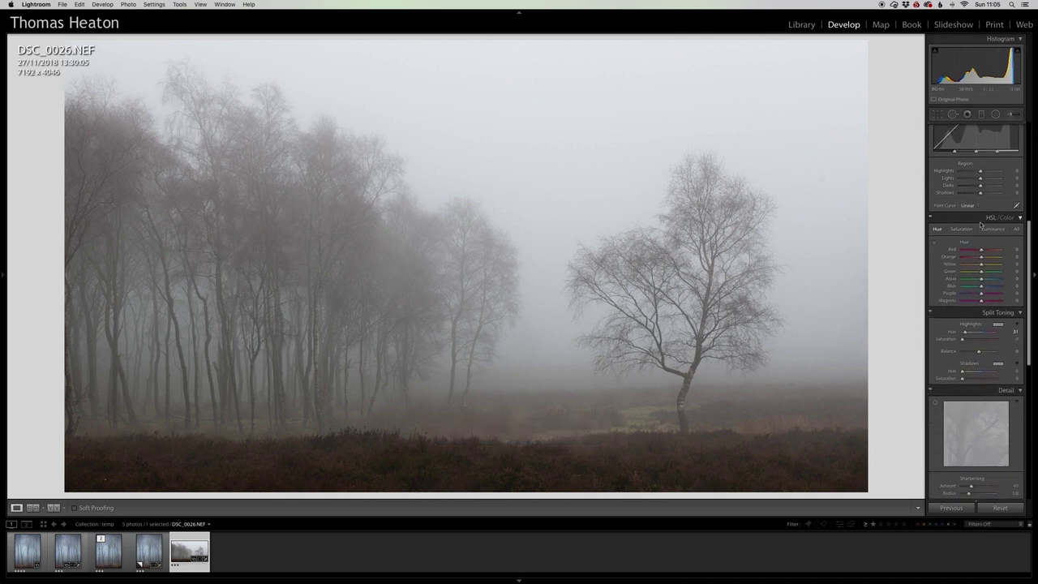
scroll(981, 225, "down", 5)
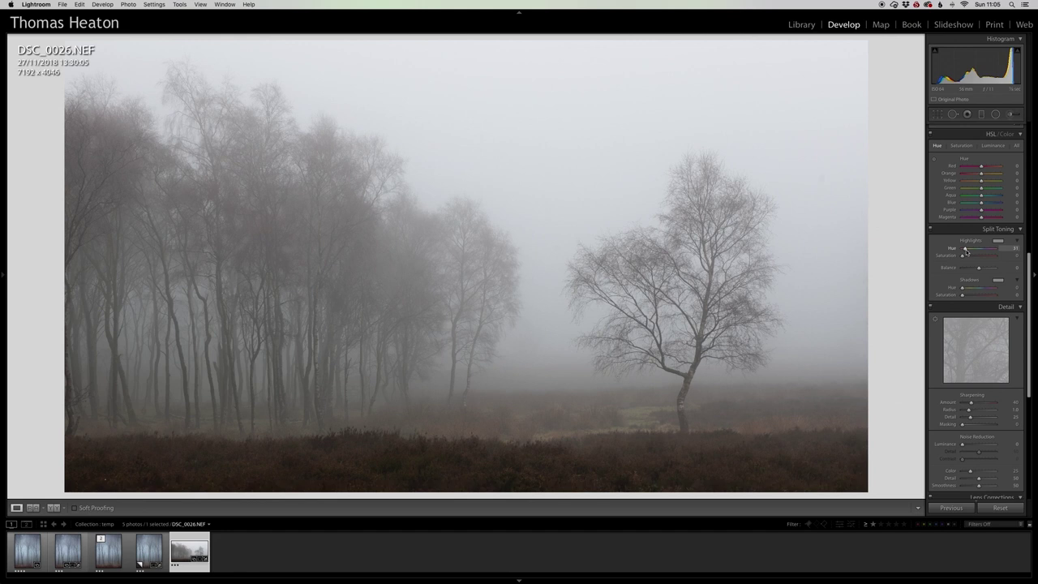
scroll(966, 252, "down", 1)
Preview highlight hues at full saturation with Option held, settling the hue around 31.
key("alt")
left_click(964, 249, "alt")
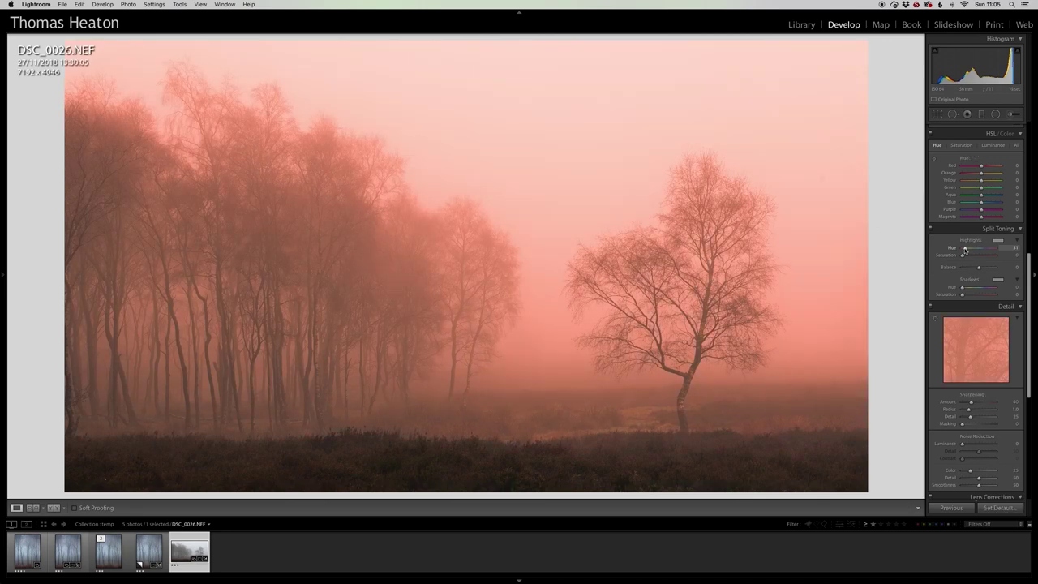
mouse_move(966, 250)
left_mouse_down()
mouse_move(997, 253)
mouse_move(962, 253)
left_mouse_up()
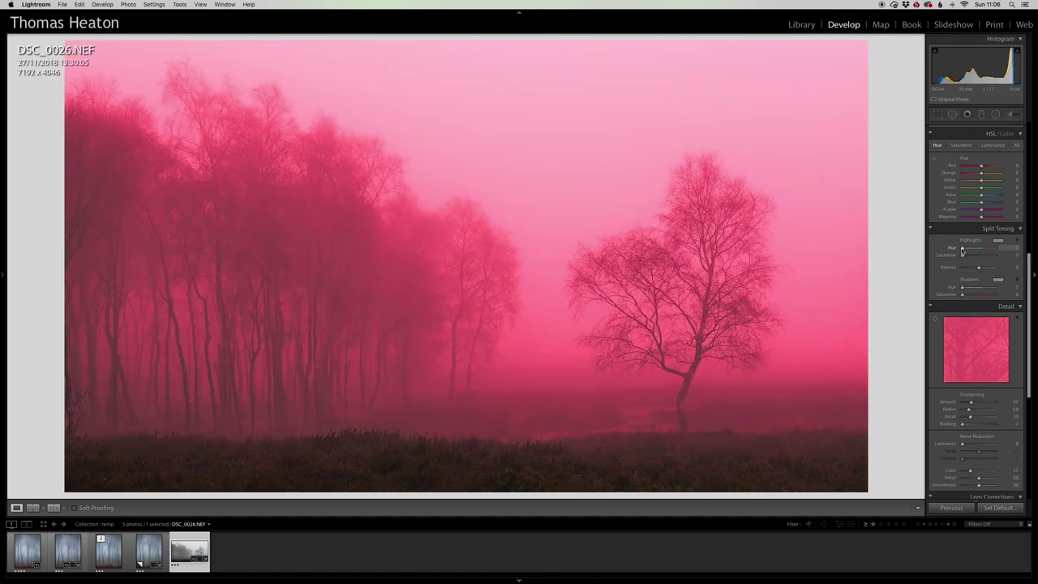
left_click_drag(962, 253, 964, 254)
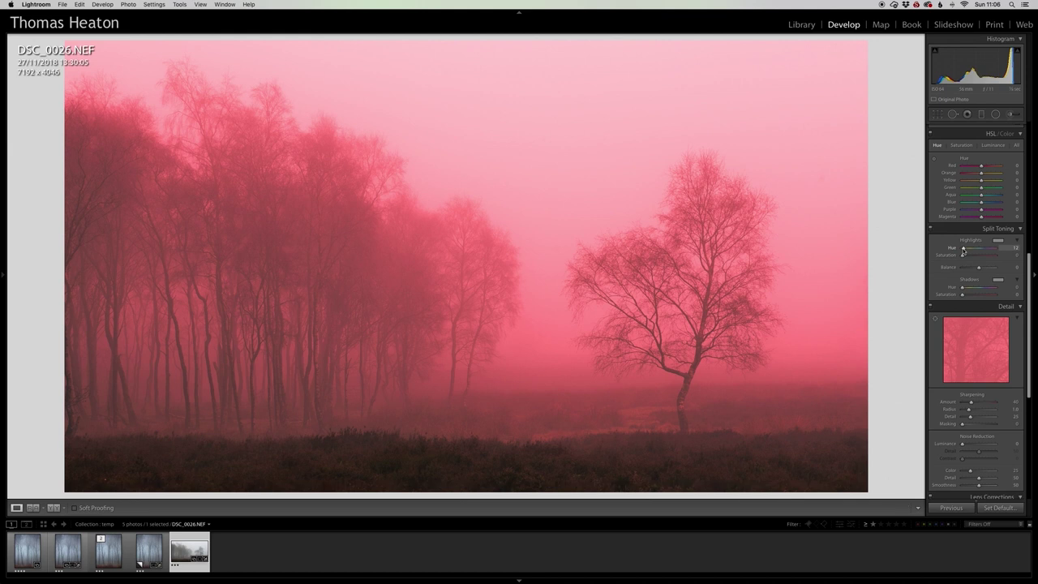
left_click_drag(963, 252, 965, 251)
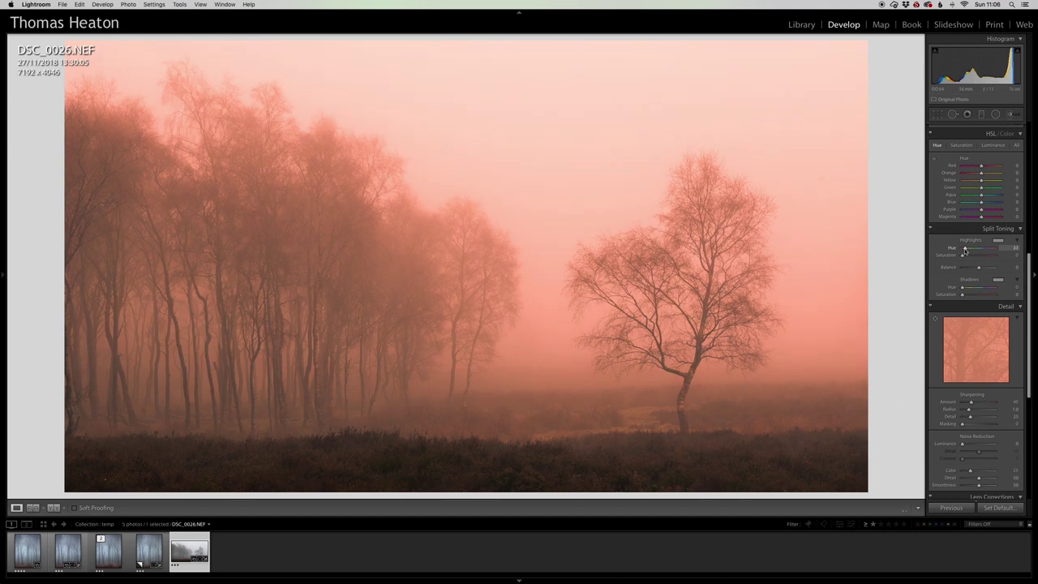
left_click_drag(965, 251, 964, 250)
Raise Split Toning Highlights Saturation from 2 to 18 for a subtle warm cast.
scroll(962, 250, "down", 1)
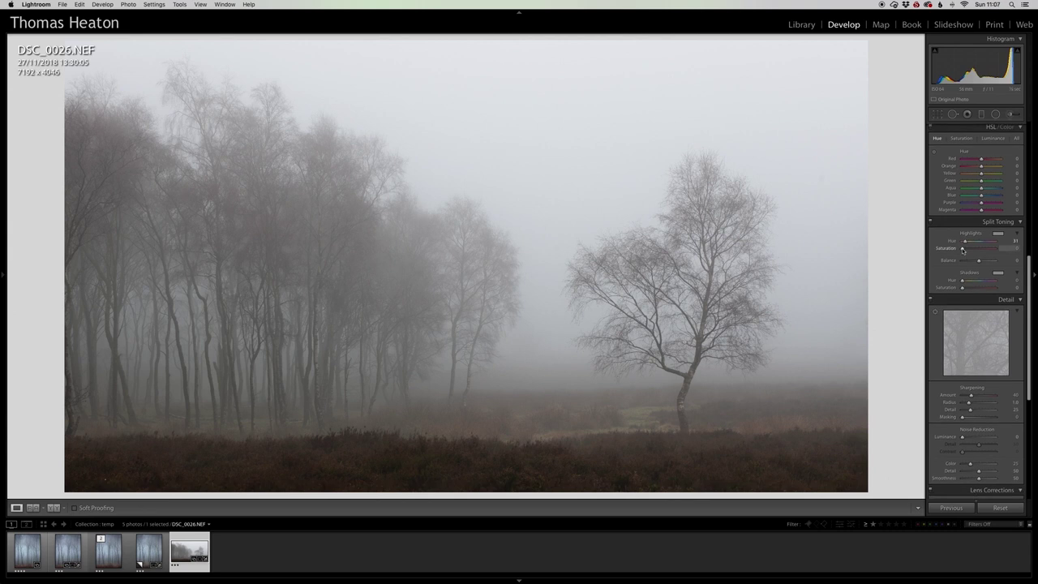
left_click_drag(963, 250, 968, 250)
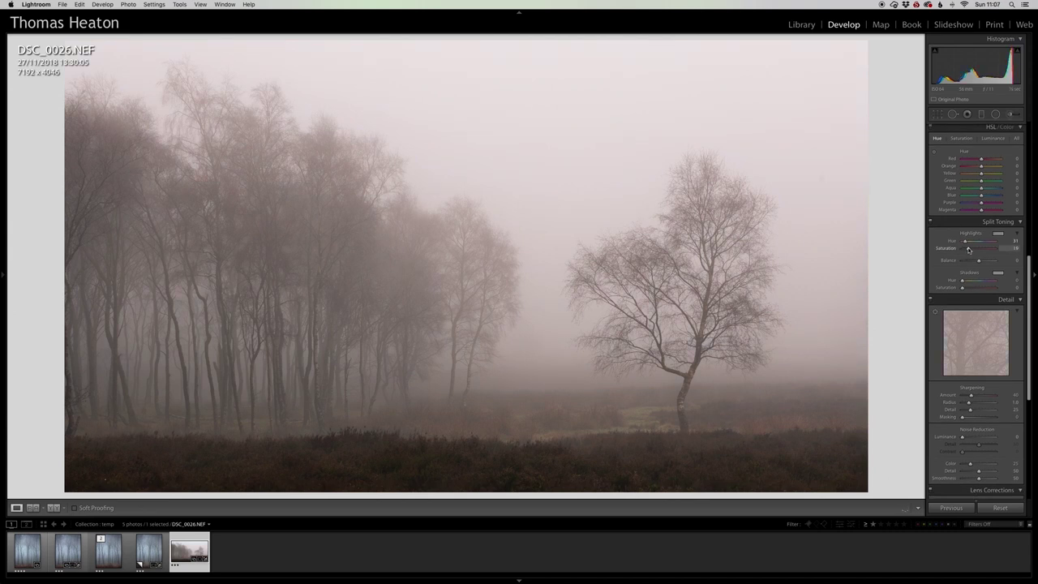